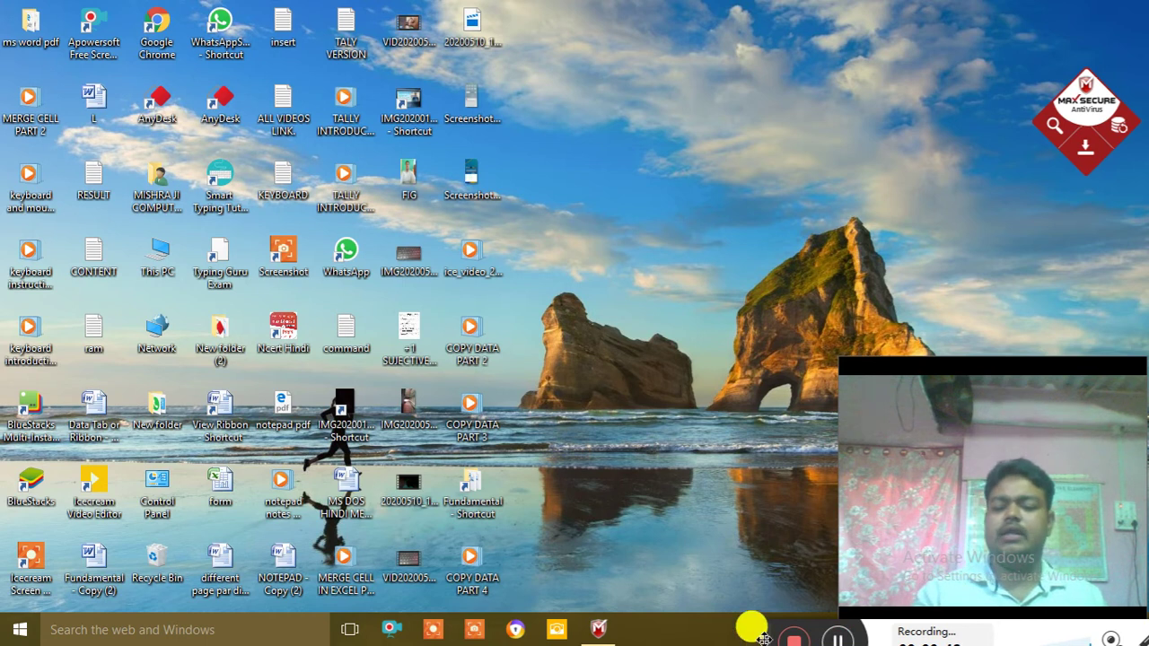
drag(734, 632, 576, 634)
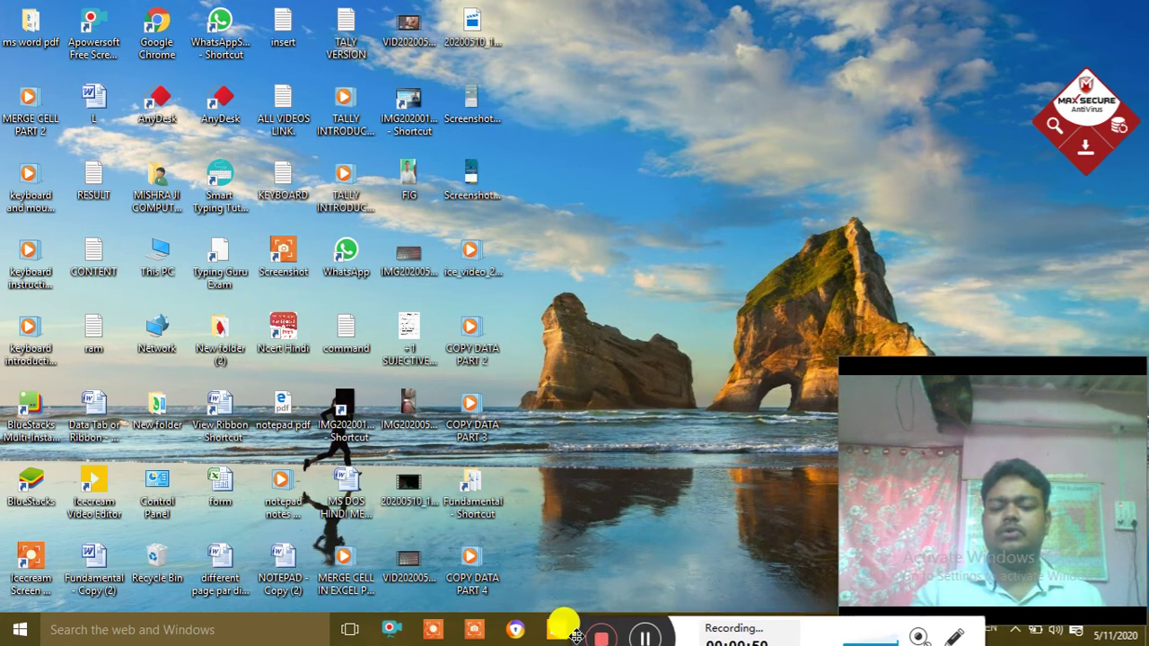
drag(1006, 547, 1008, 531)
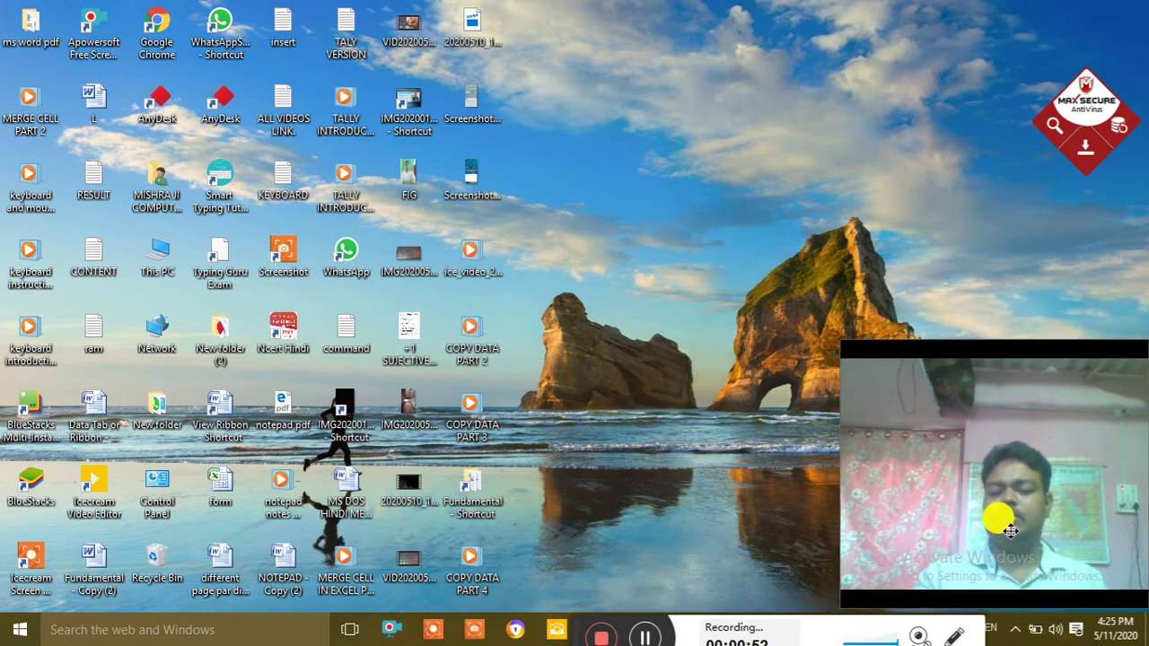
drag(581, 633, 532, 634)
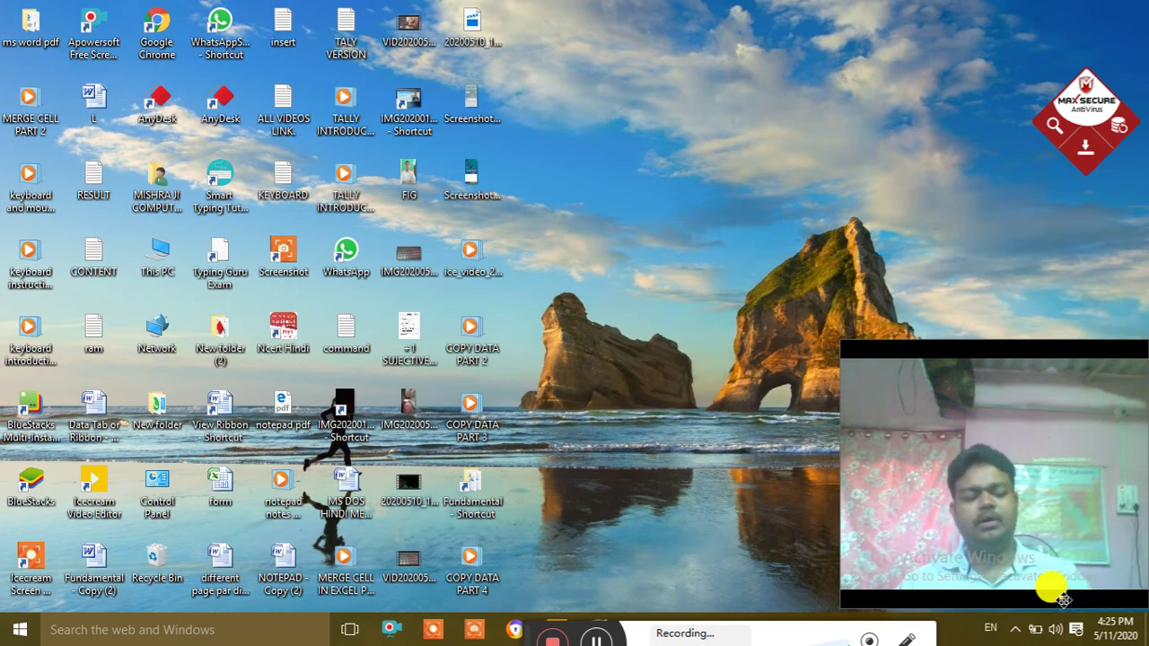
Disconnect from the realme 3i Wi-Fi network and reconnect to it with automatic connection enabled.
click(1013, 634)
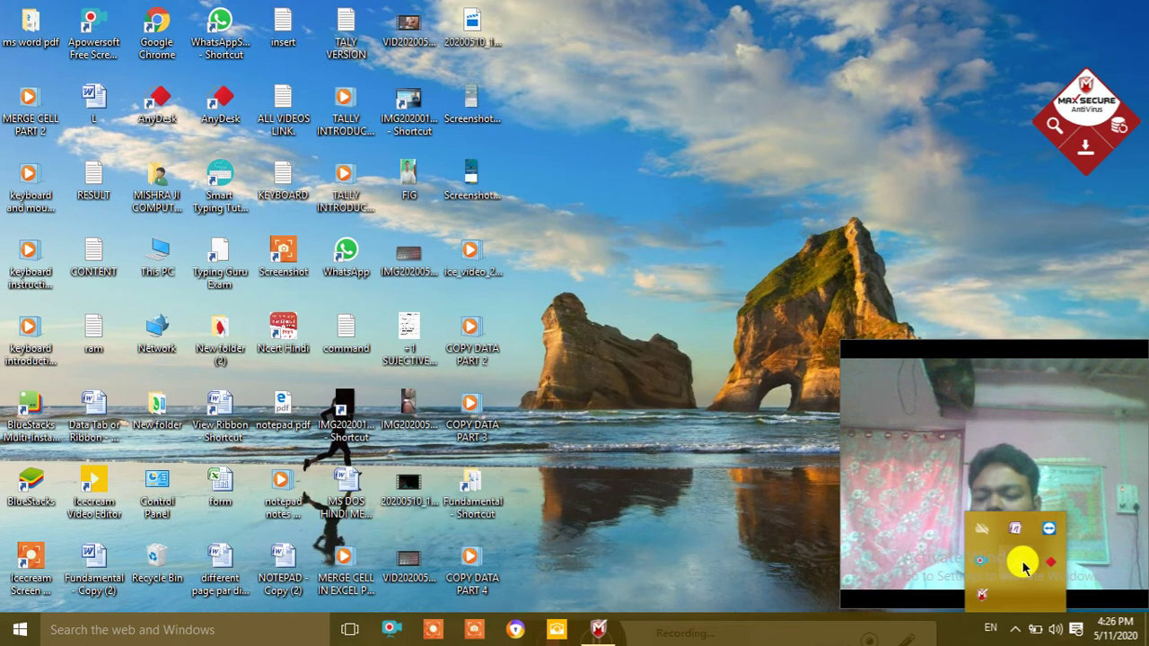
click(1022, 561)
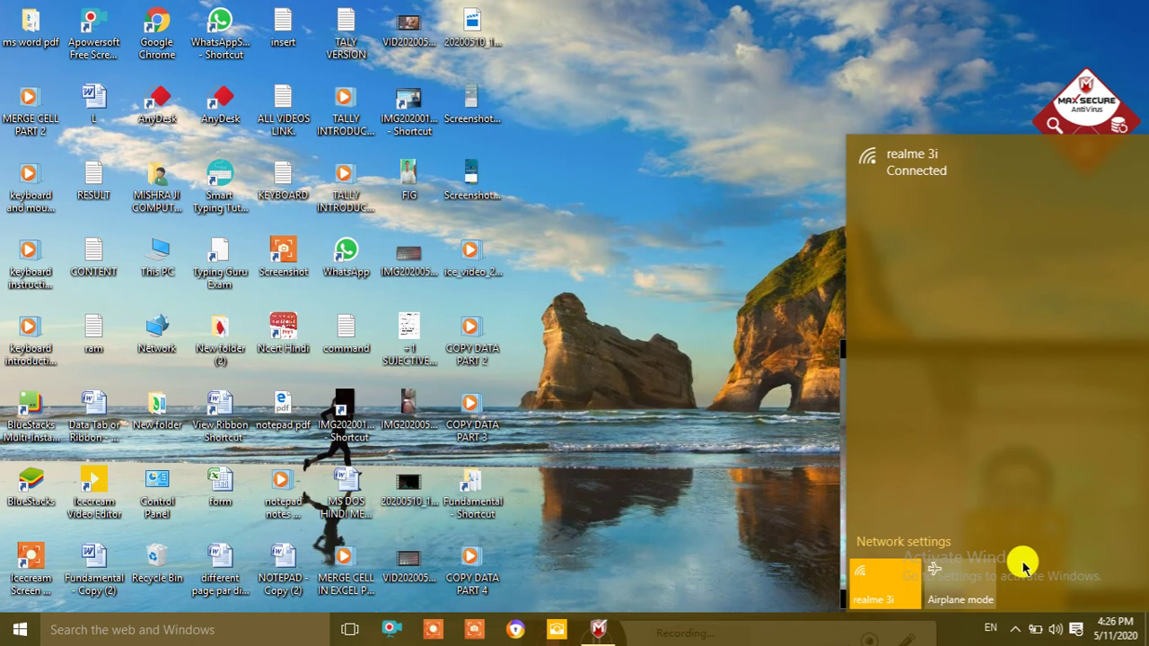
click(982, 182)
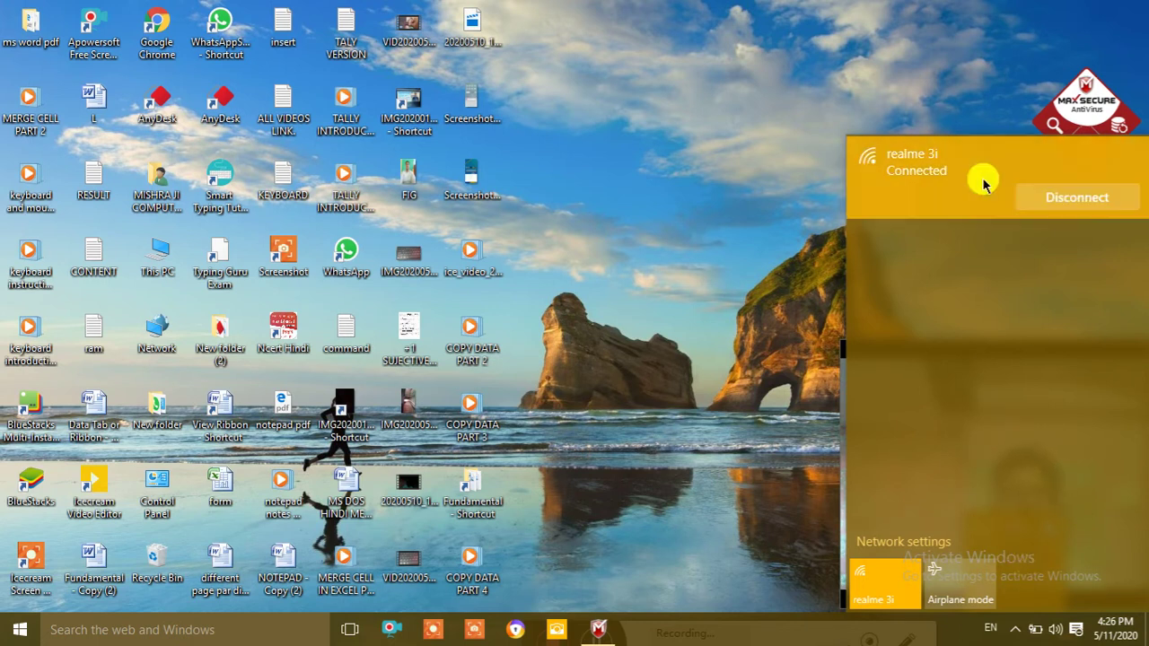
click(1059, 212)
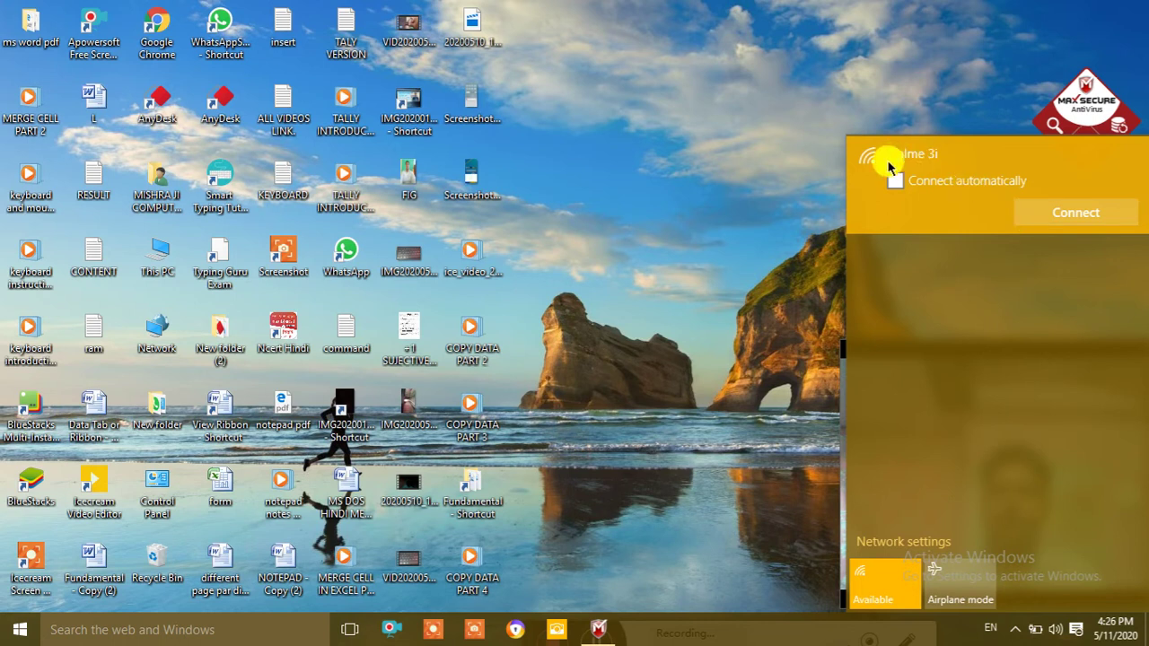
click(892, 188)
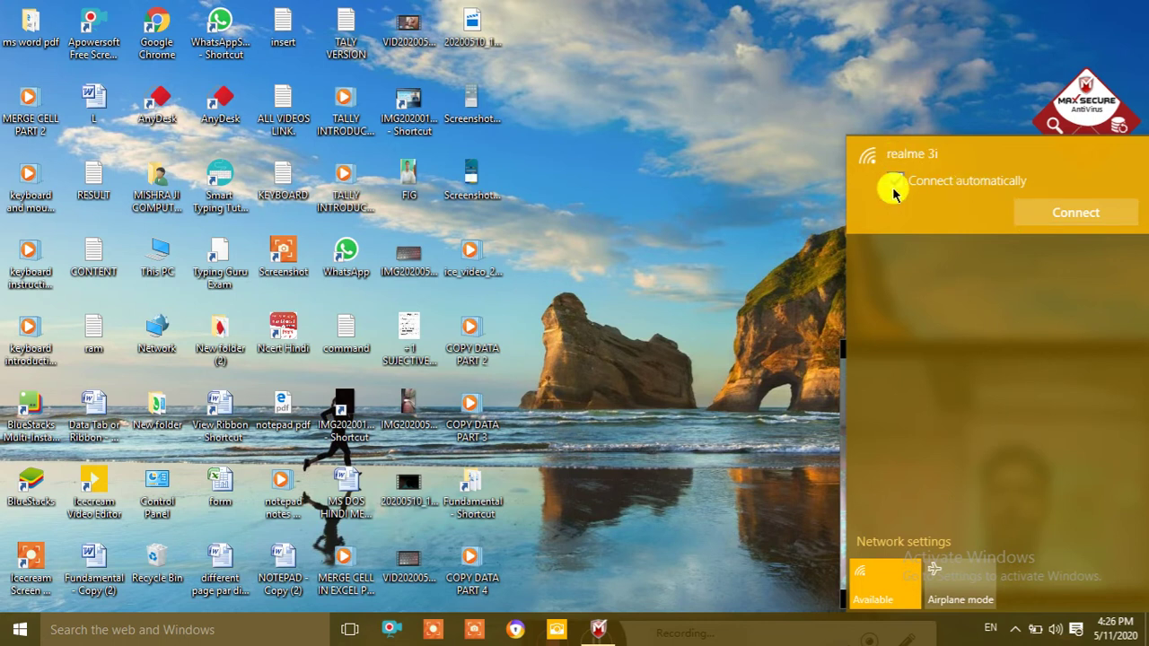
click(1067, 220)
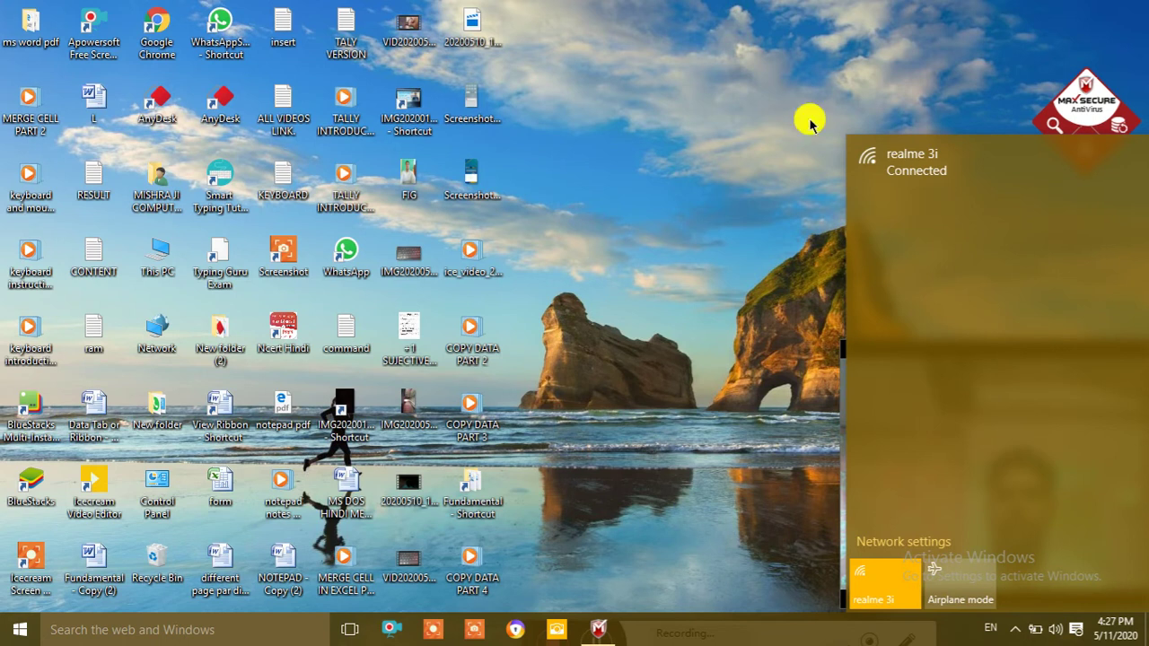
click(817, 169)
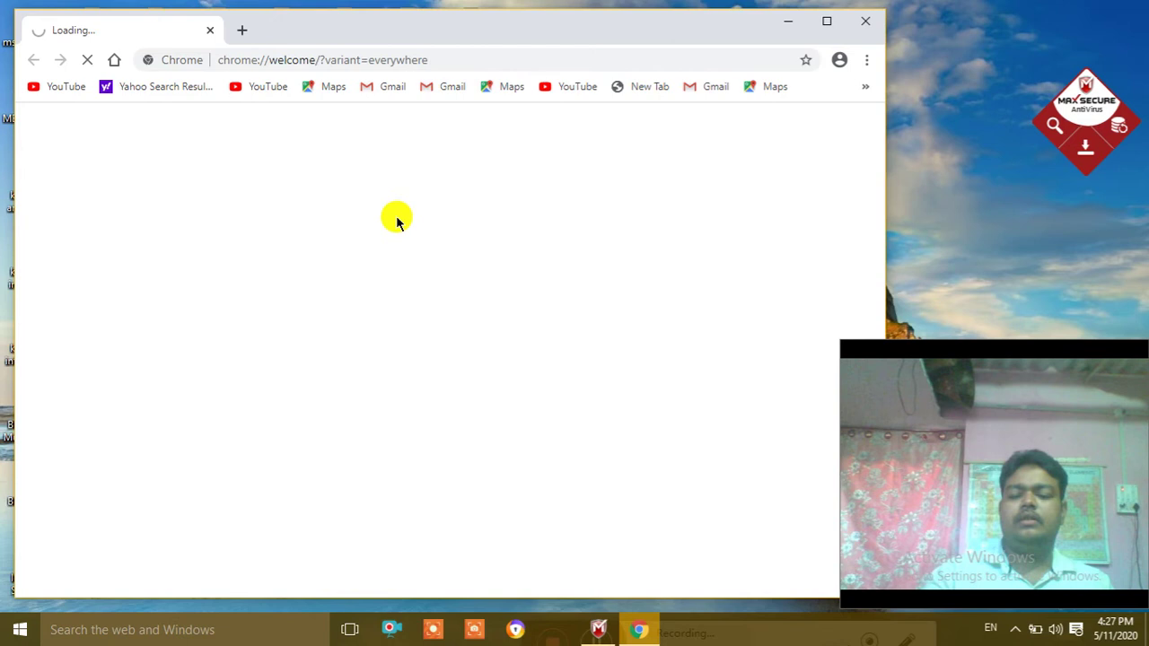
Switch to a maximized Chrome window and load google.co.in.
click(833, 30)
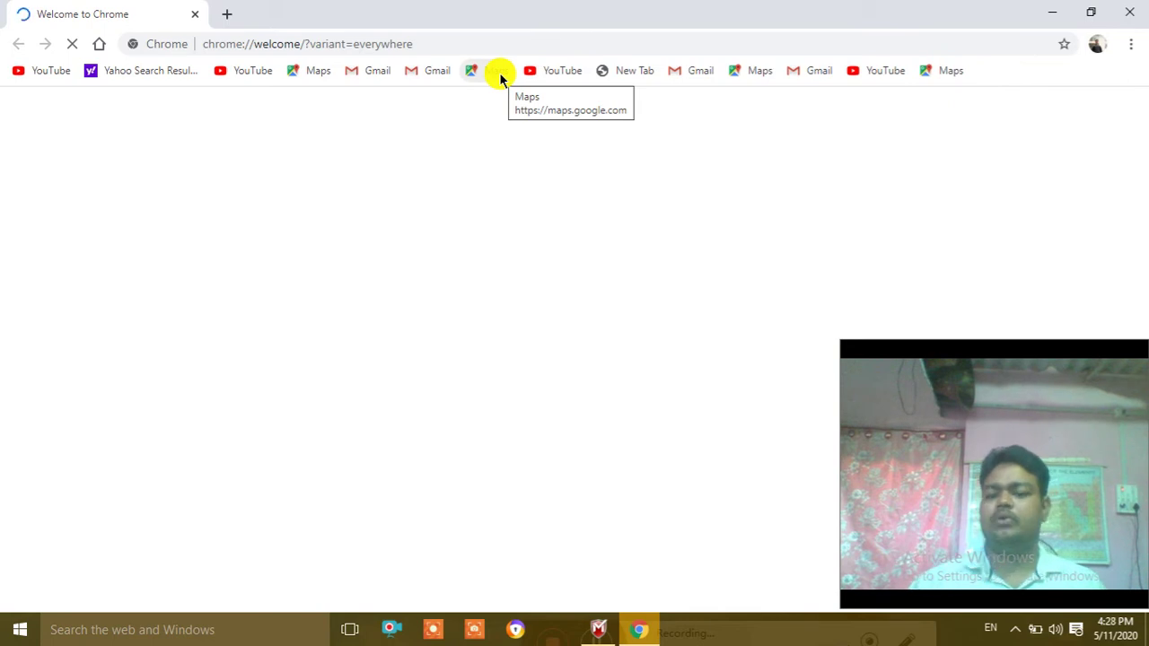
double_click(454, 51)
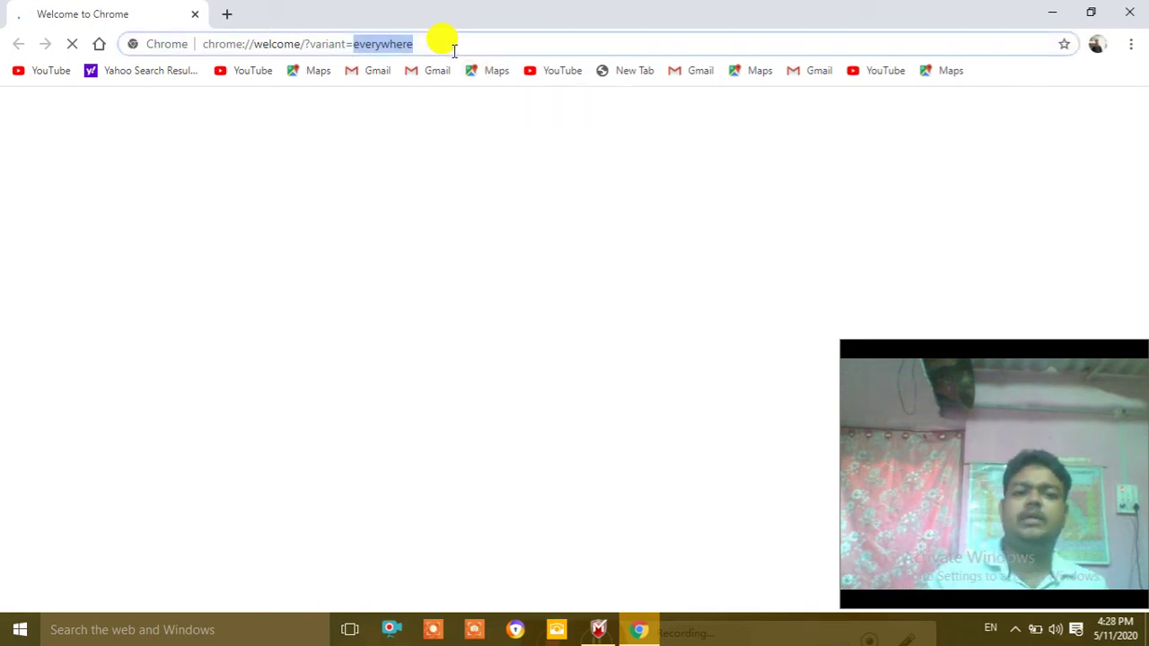
double_click(454, 46)
drag(439, 44, 5, 70)
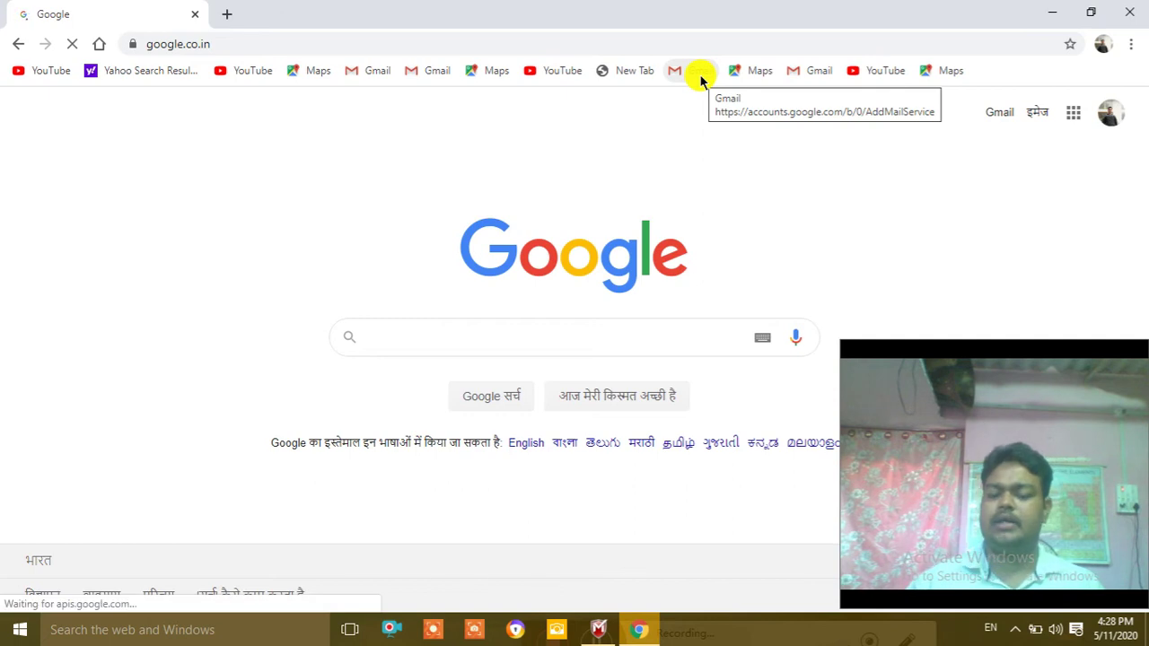
Open Gmail from the Google apps list on the Google home page.
click(1074, 114)
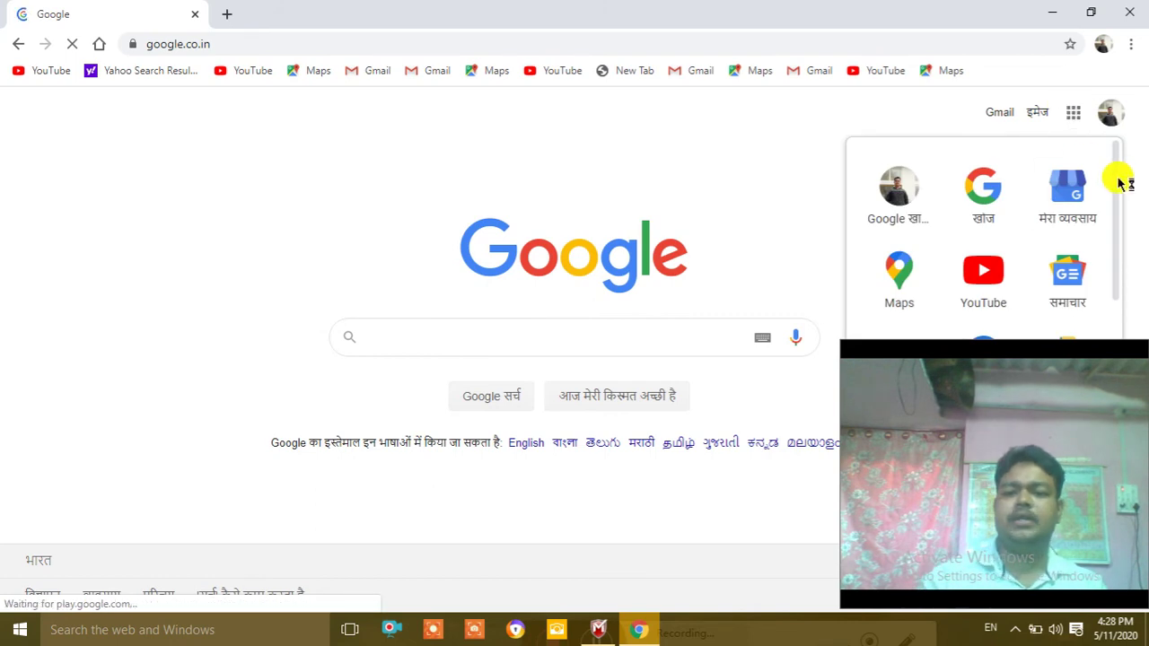
drag(1117, 180, 1120, 218)
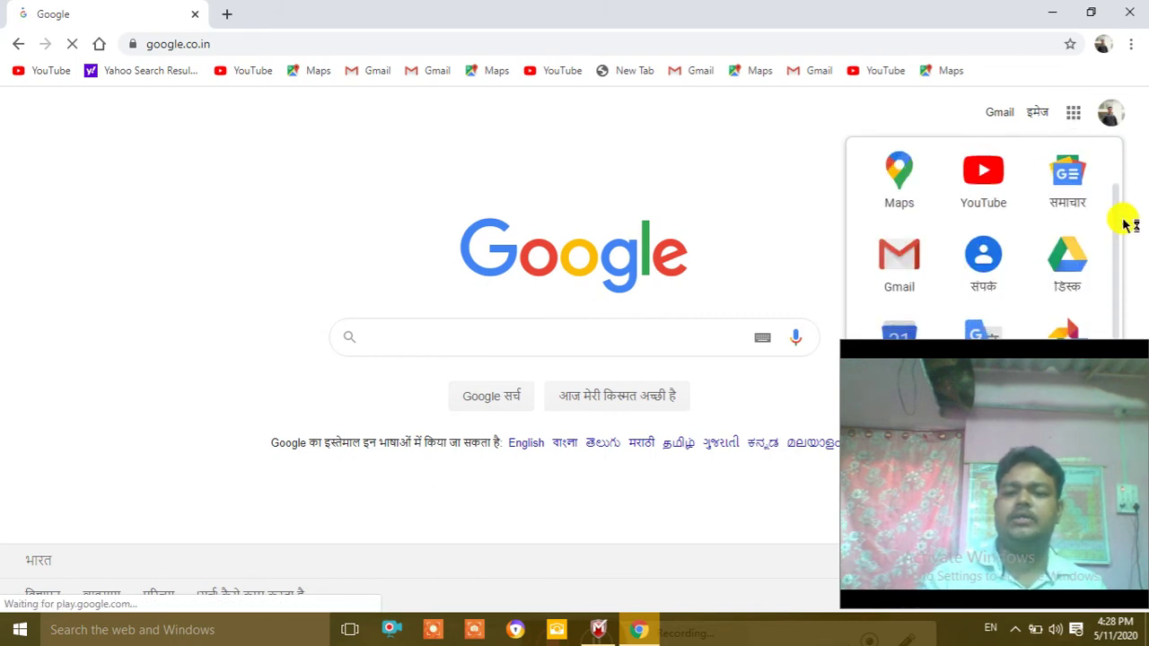
click(886, 256)
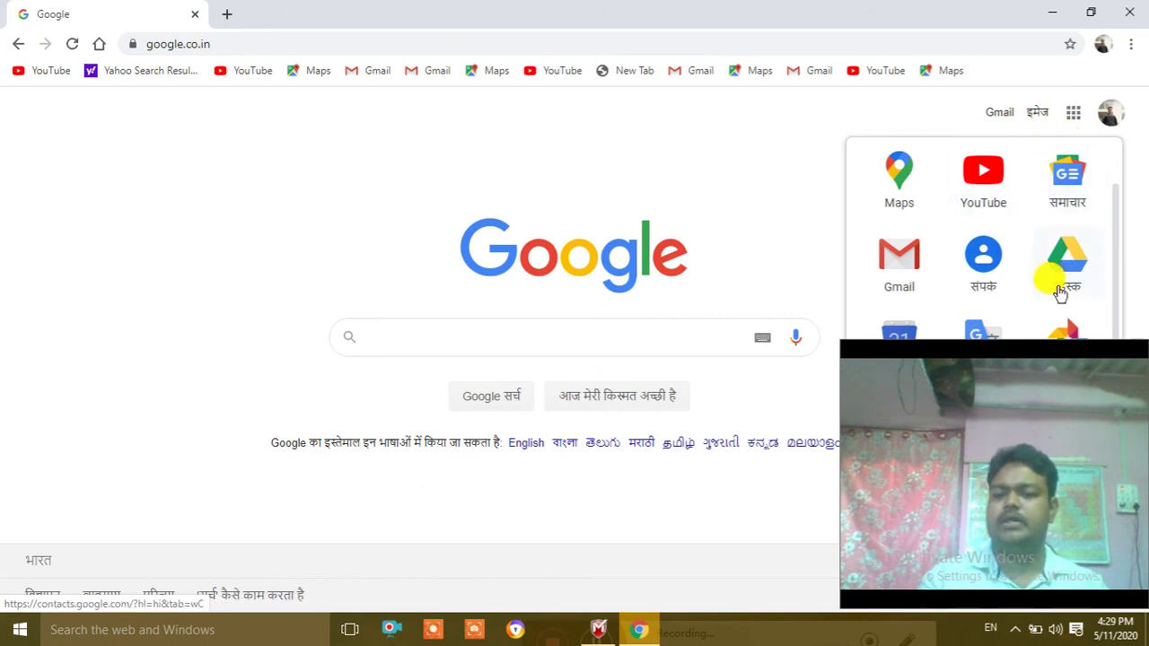
drag(1002, 396, 515, 405)
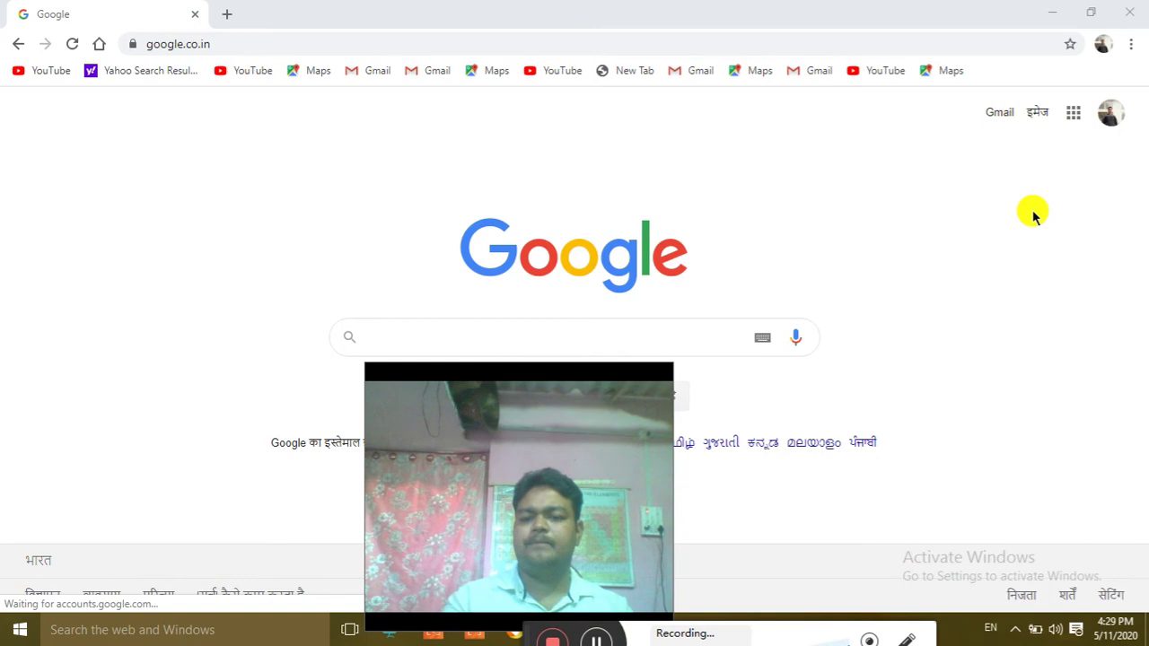
click(1073, 112)
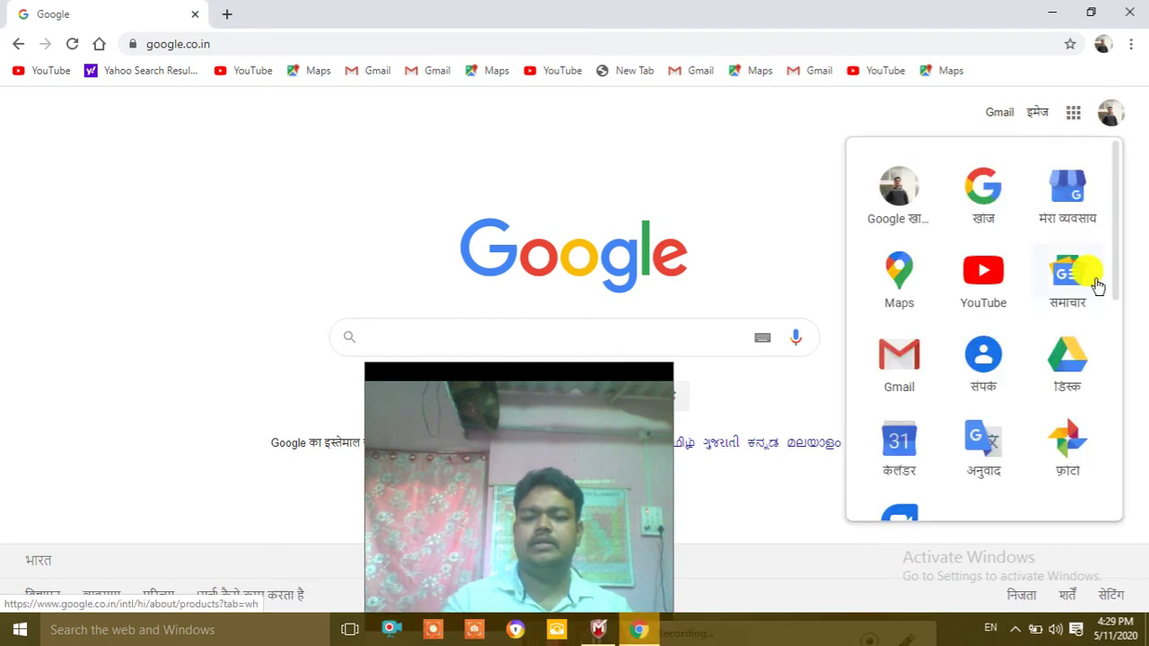
mouse_move(1116, 260)
mouse_down()
mouse_move(1123, 533)
mouse_move(1110, 249)
mouse_up()
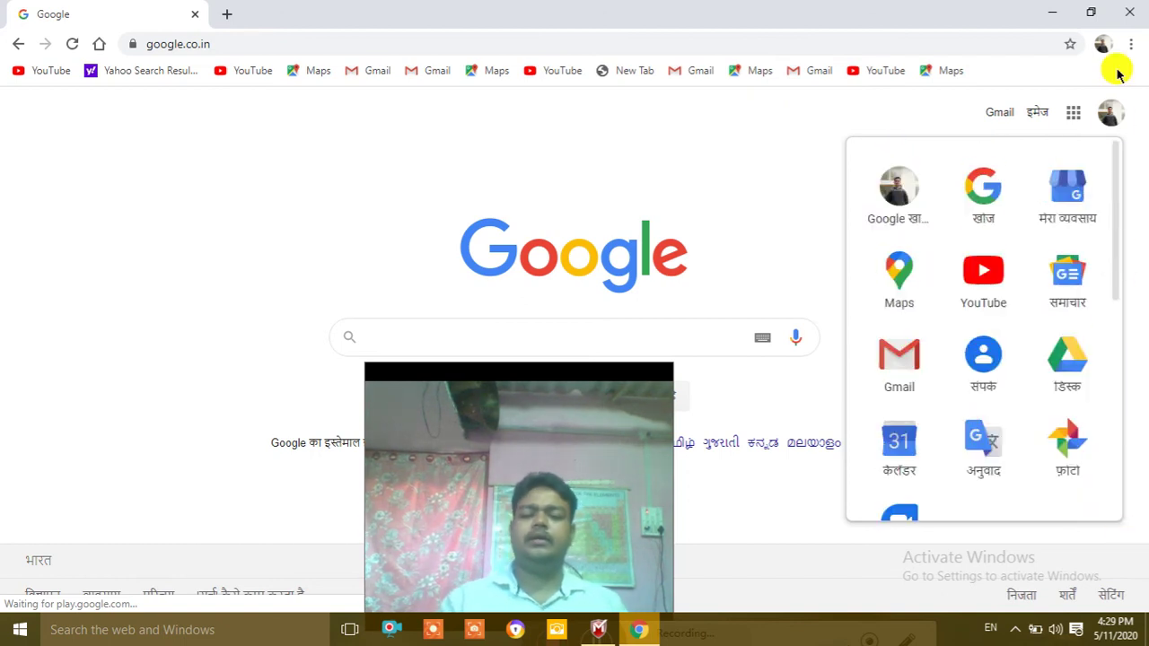
drag(520, 541, 165, 589)
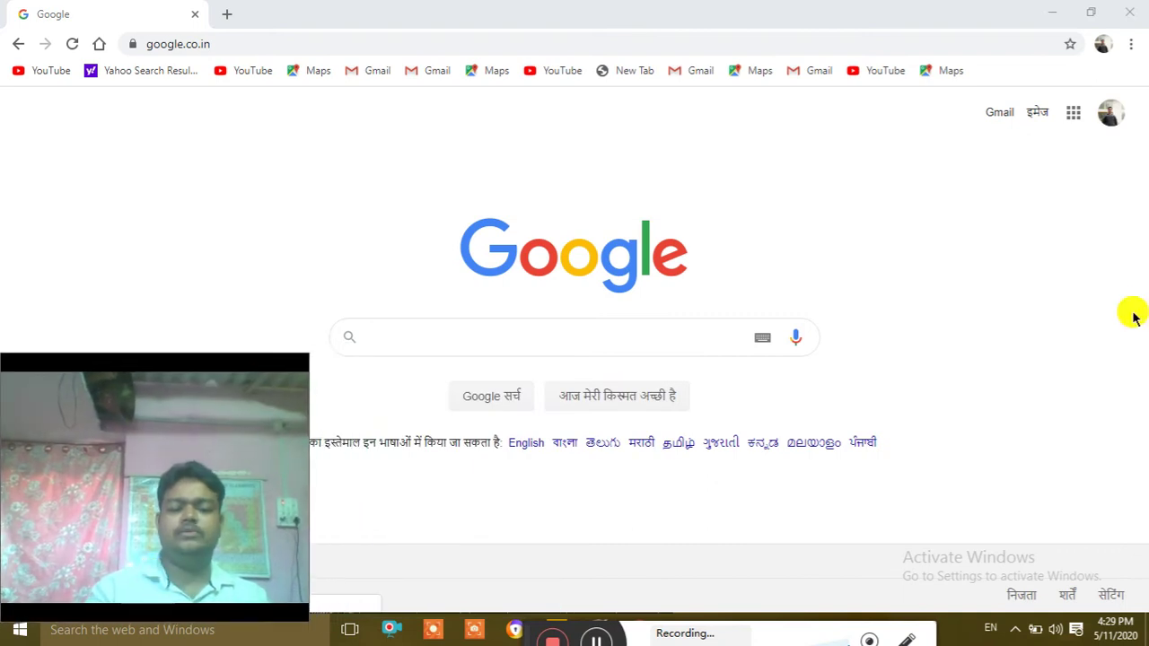
click(1073, 115)
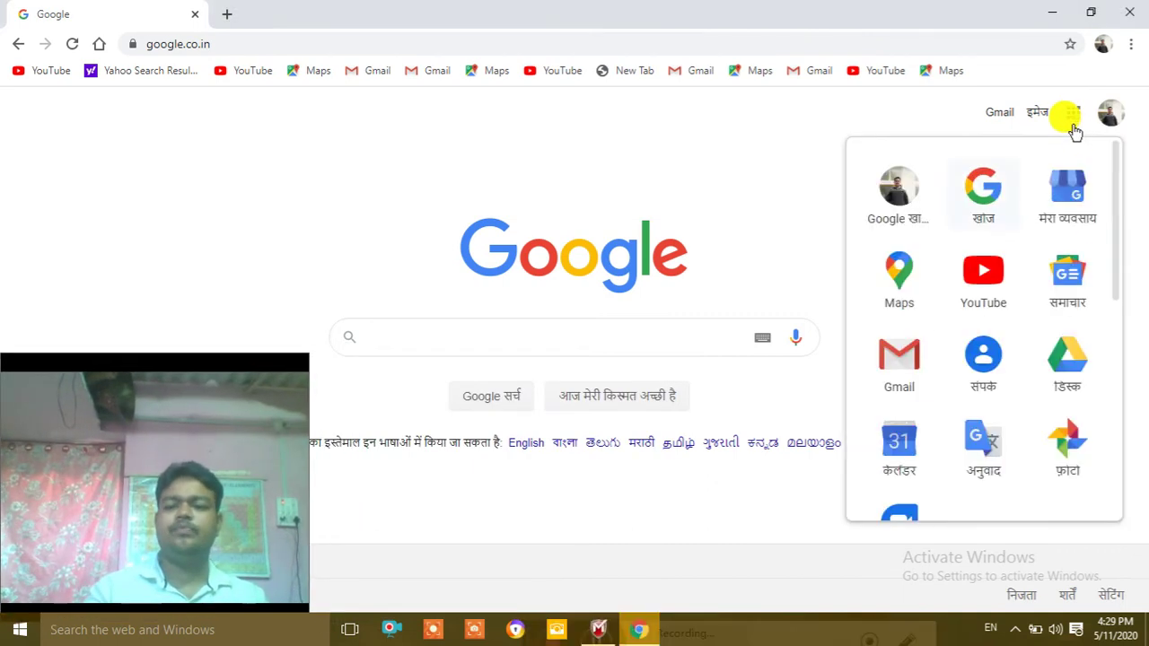
click(898, 364)
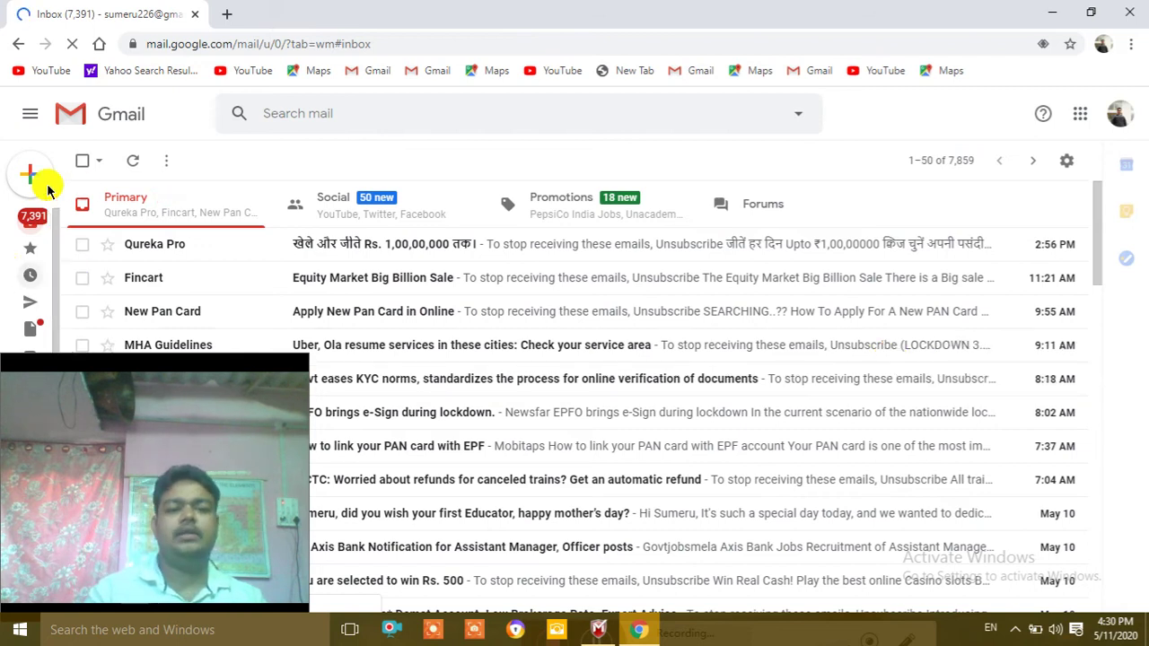
Search the mailbox for messages matching a contact's first name.
click(322, 117)
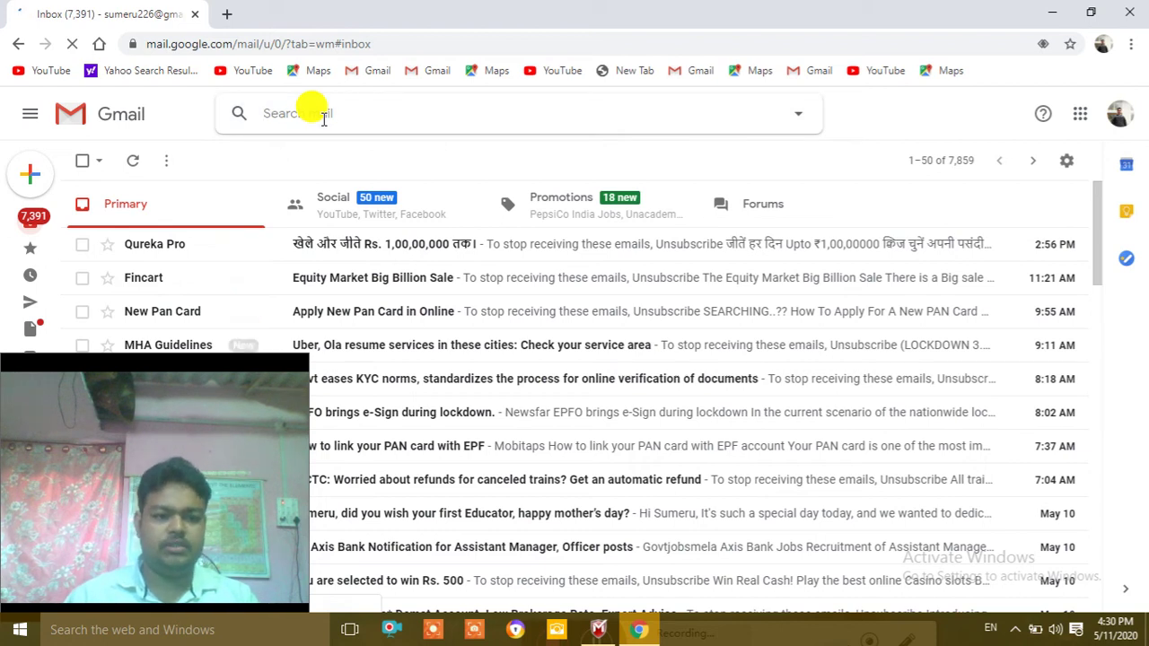
text(raghu)
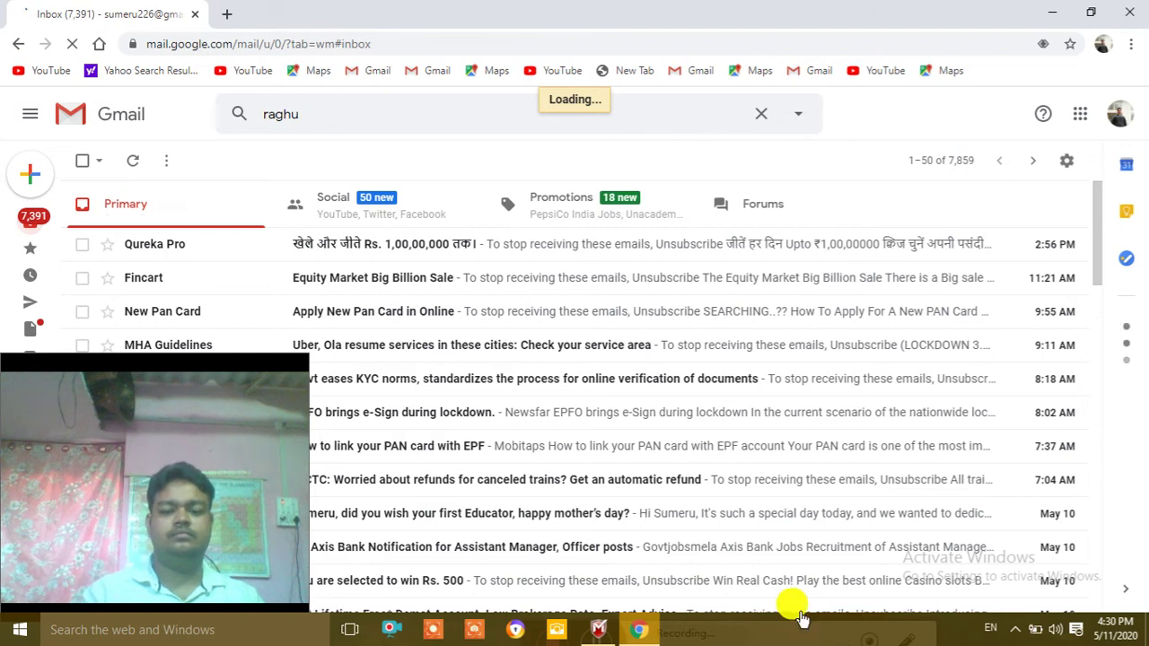
click(607, 630)
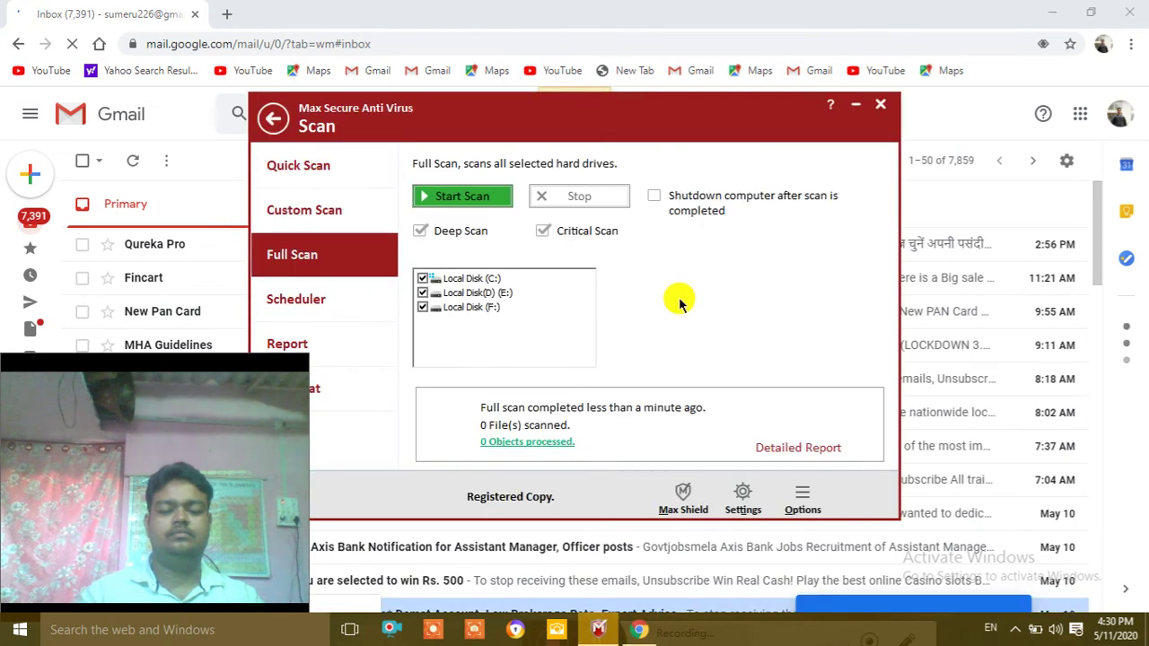
click(875, 109)
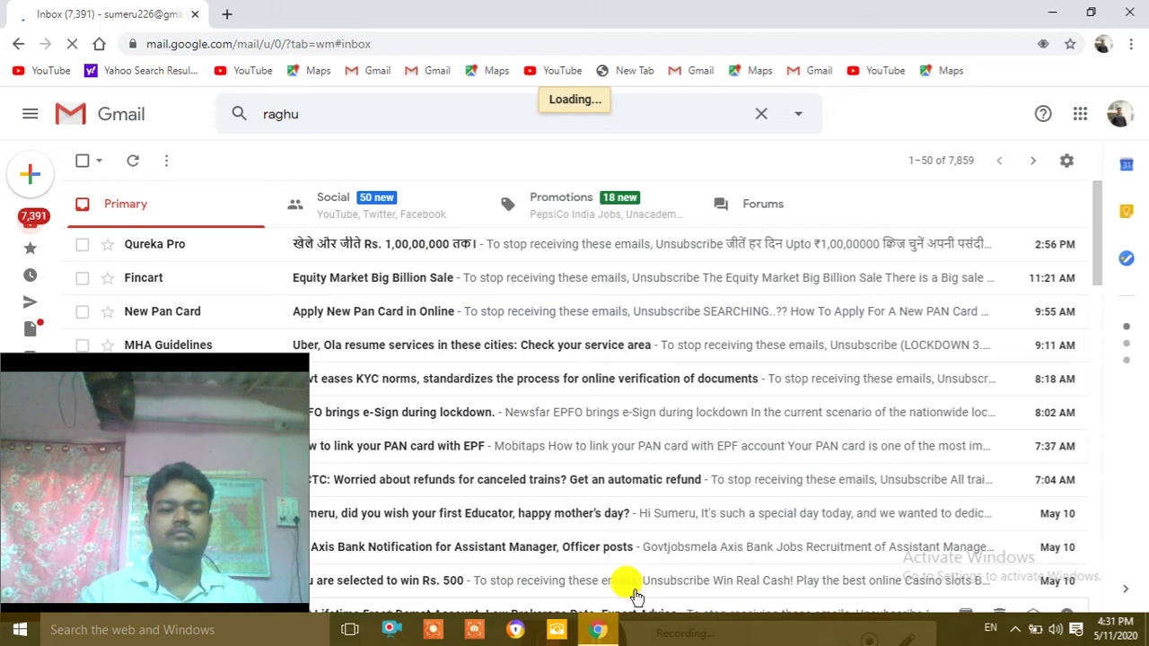
click(597, 630)
click(599, 628)
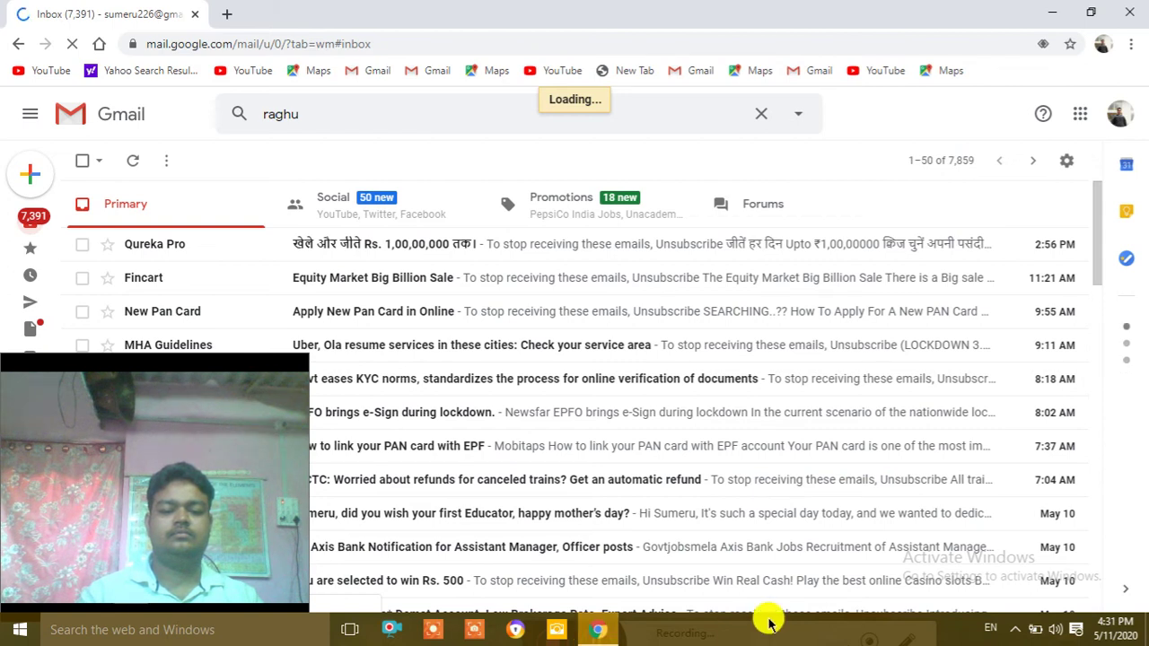
click(929, 632)
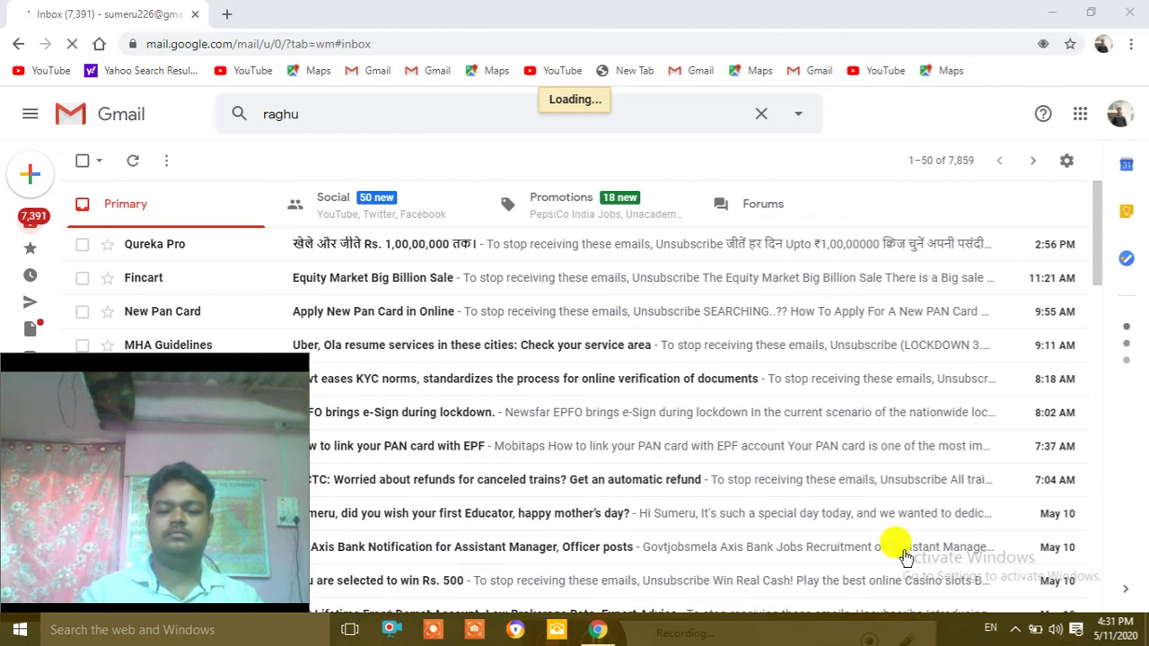
click(1057, 12)
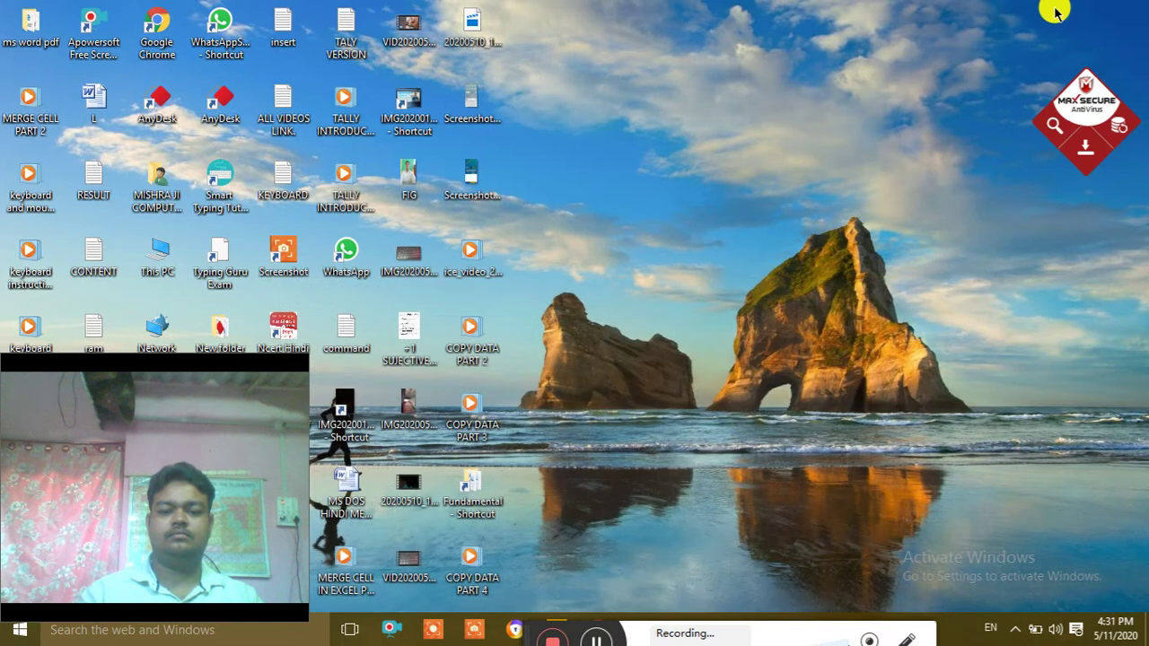
drag(530, 640, 702, 585)
click(594, 633)
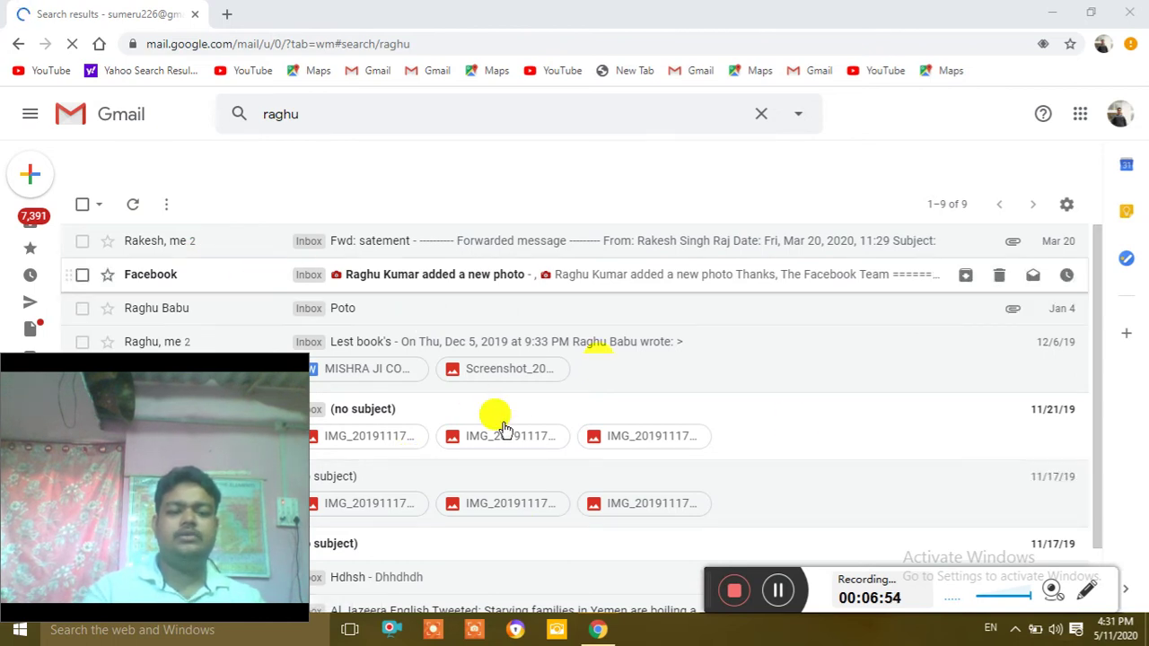
Look through the mail search results and run a new mailbox search for "bigbyte".
scroll(1097, 431, down, 1)
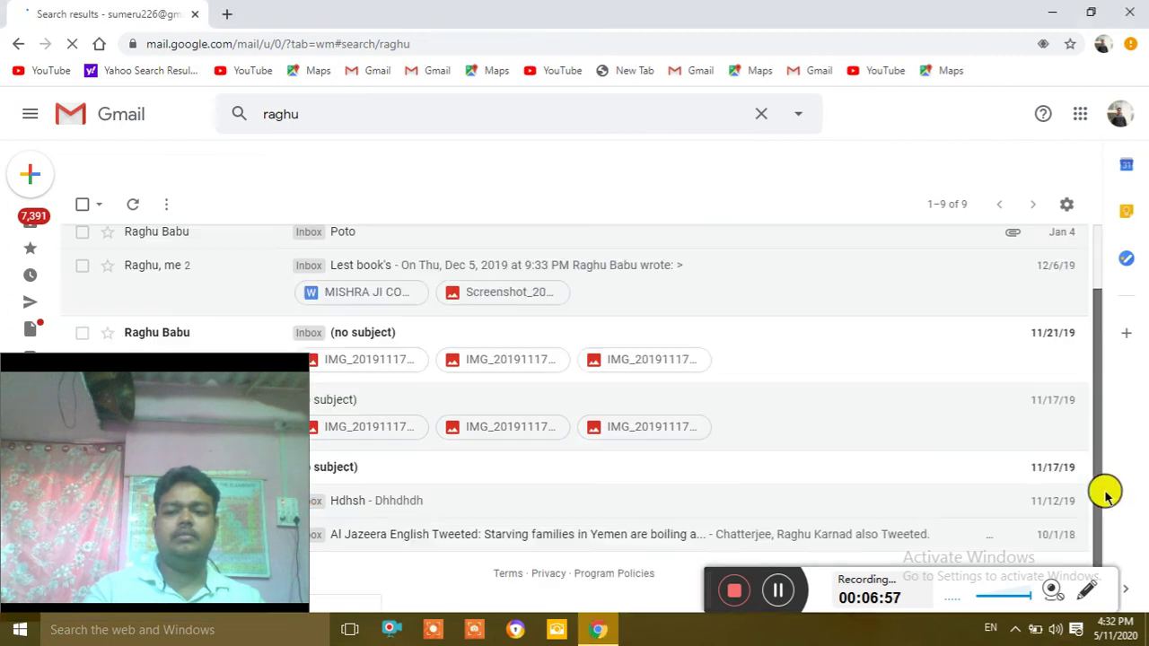
scroll(1091, 323, up, 1)
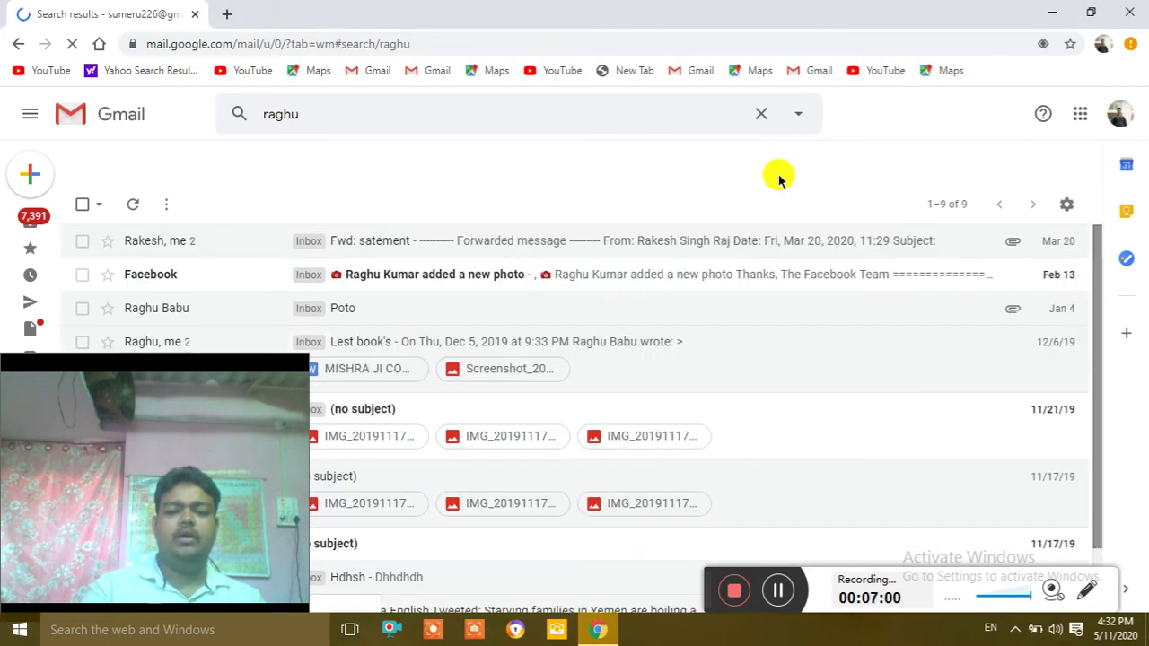
drag(321, 123, 98, 113)
text(b)
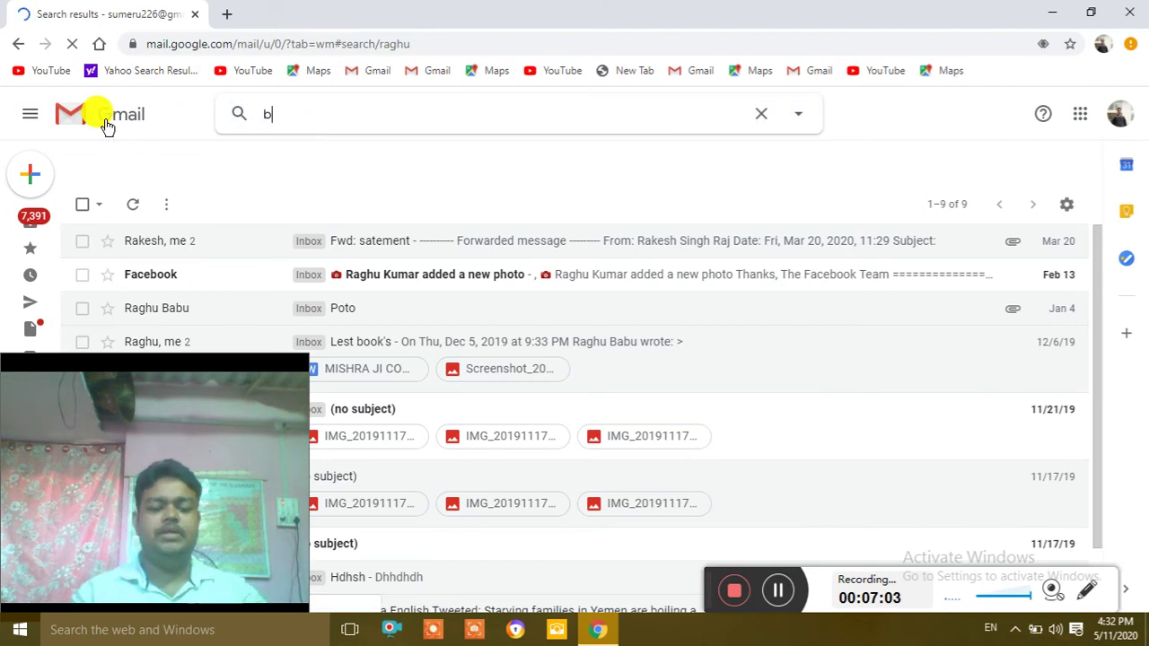
text(igbyte)
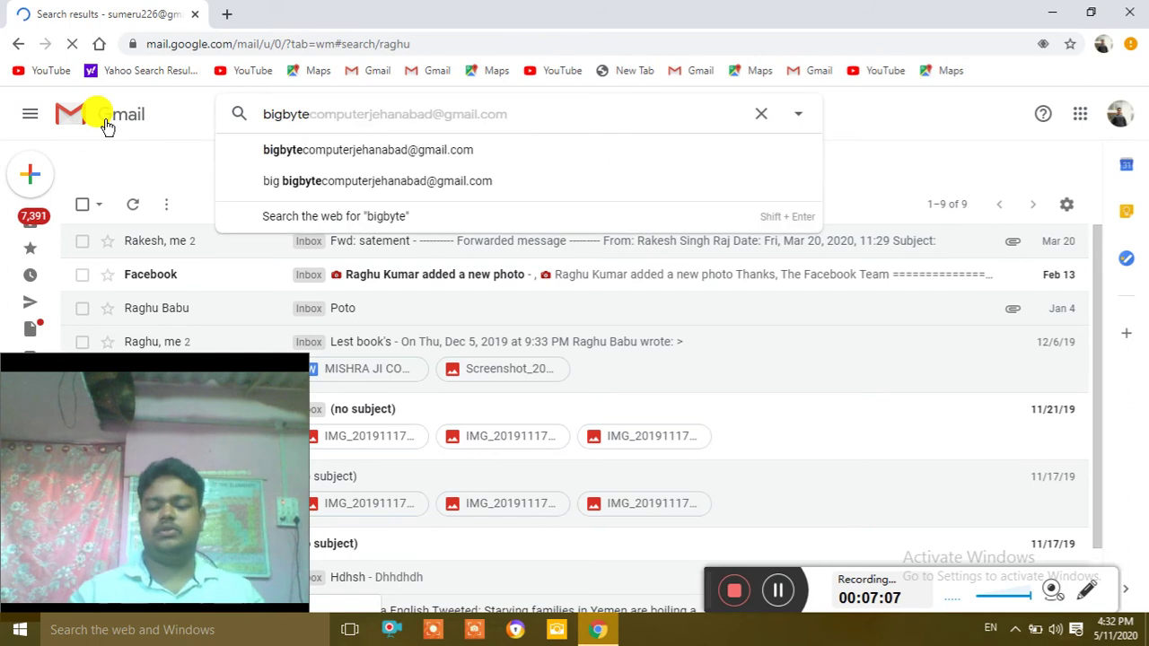
key(Return)
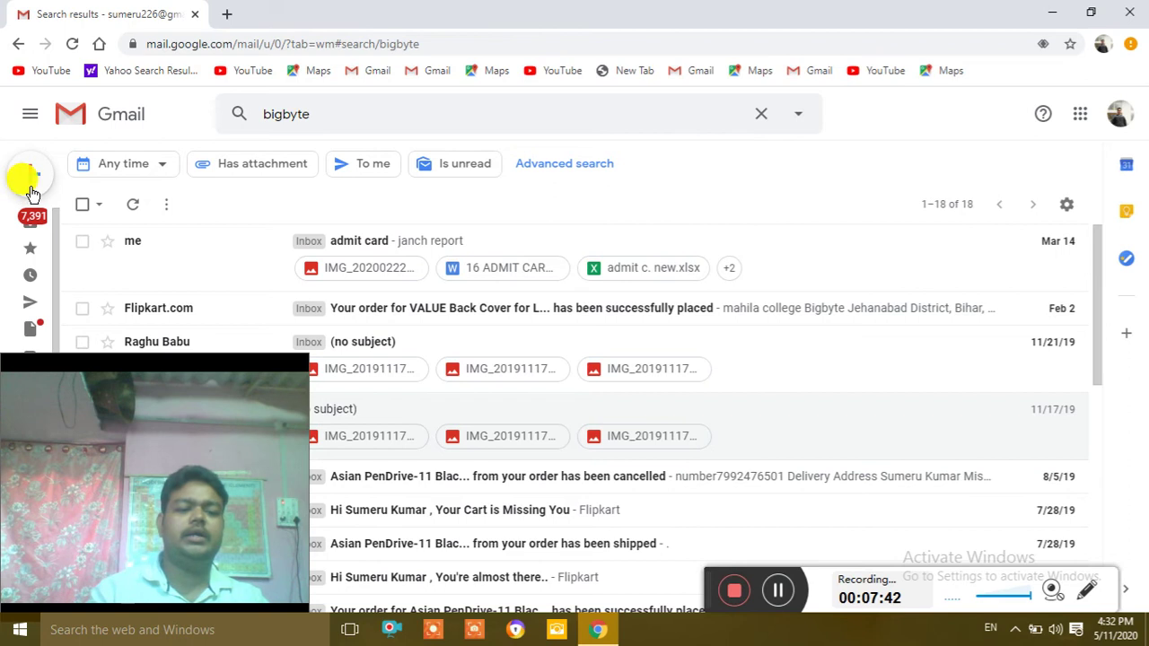
Compose a new message, add two contacts as recipients and accept the suggested address correction for the first one.
mouse_move(38, 181)
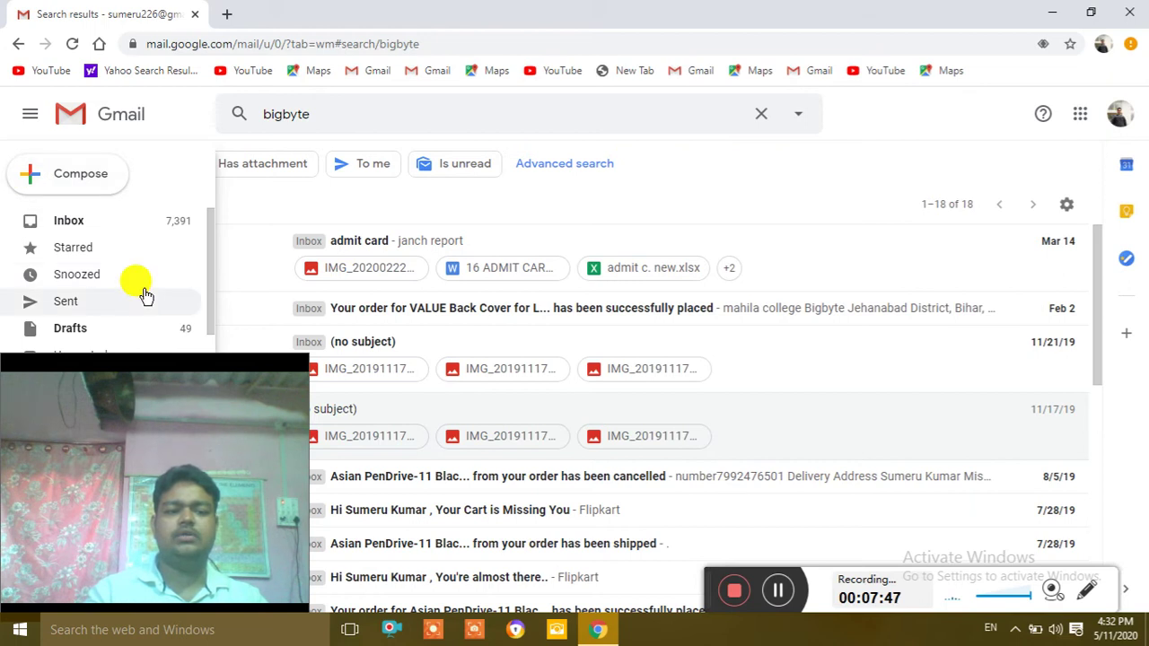
click(41, 185)
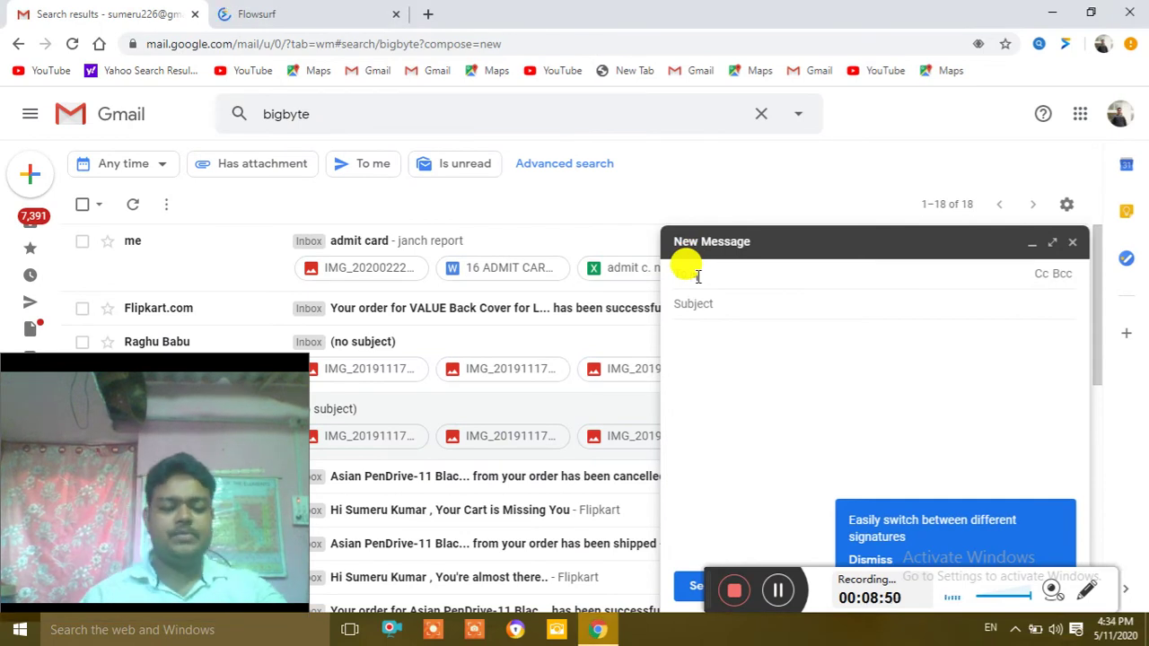
text(sum)
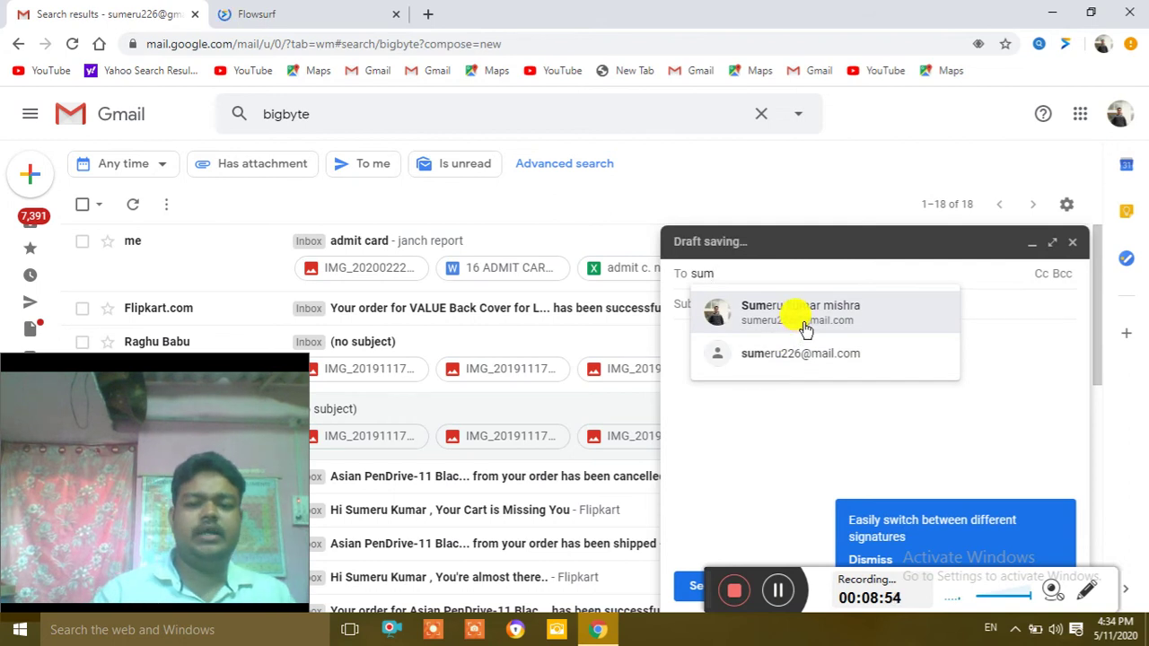
click(805, 330)
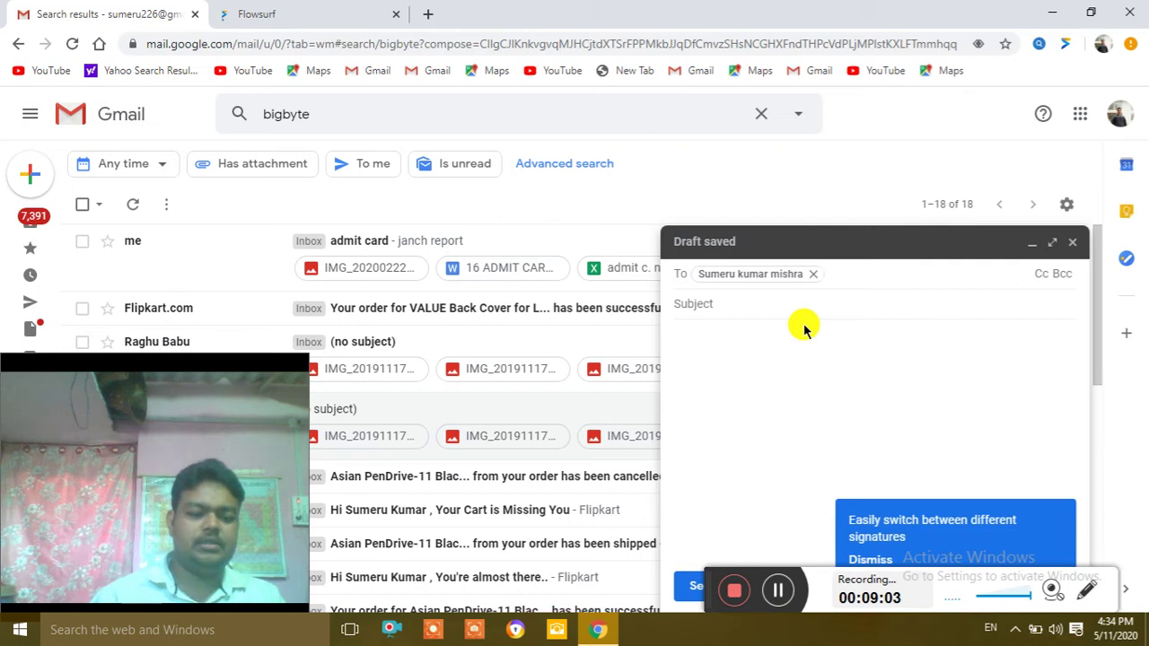
text(ra)
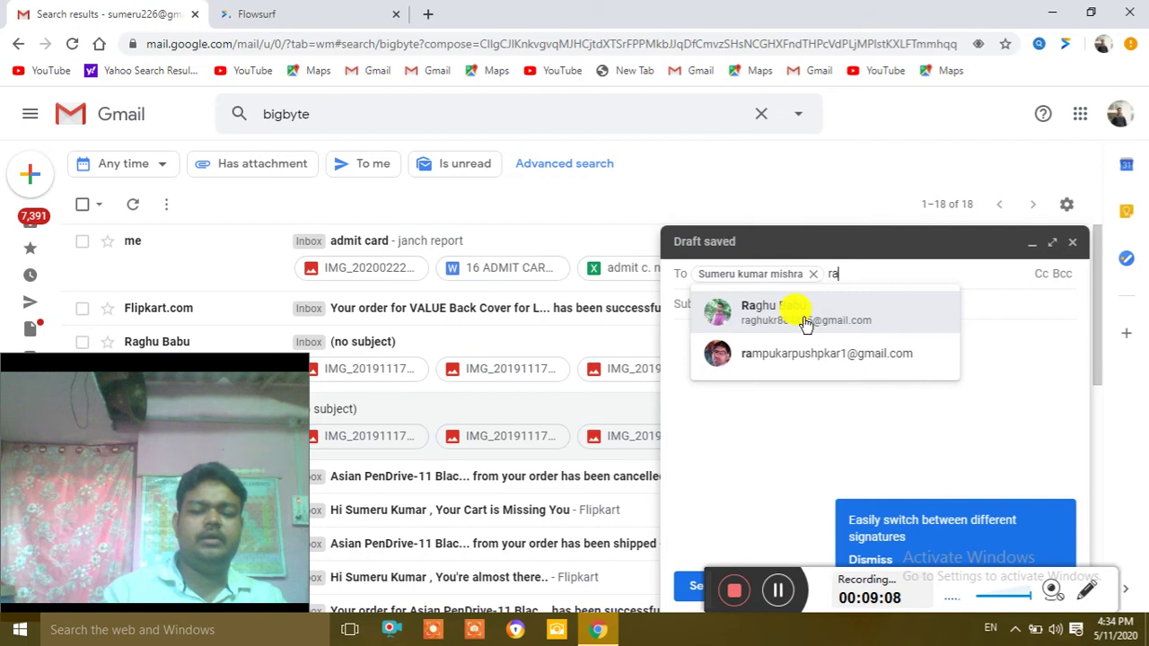
click(801, 316)
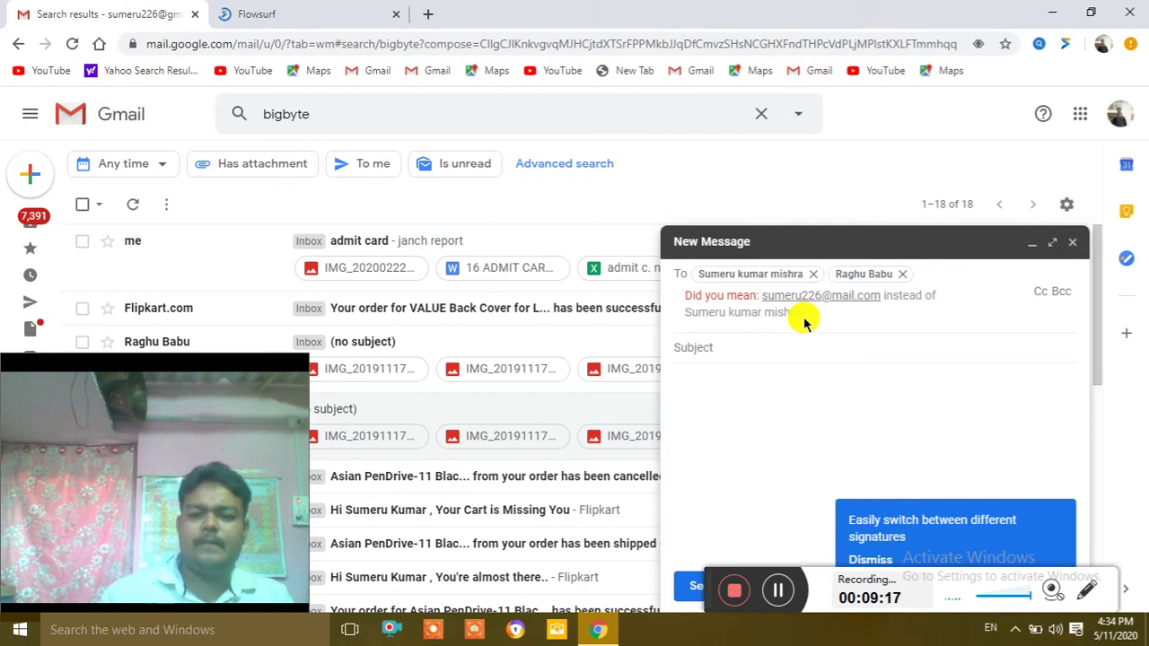
click(796, 295)
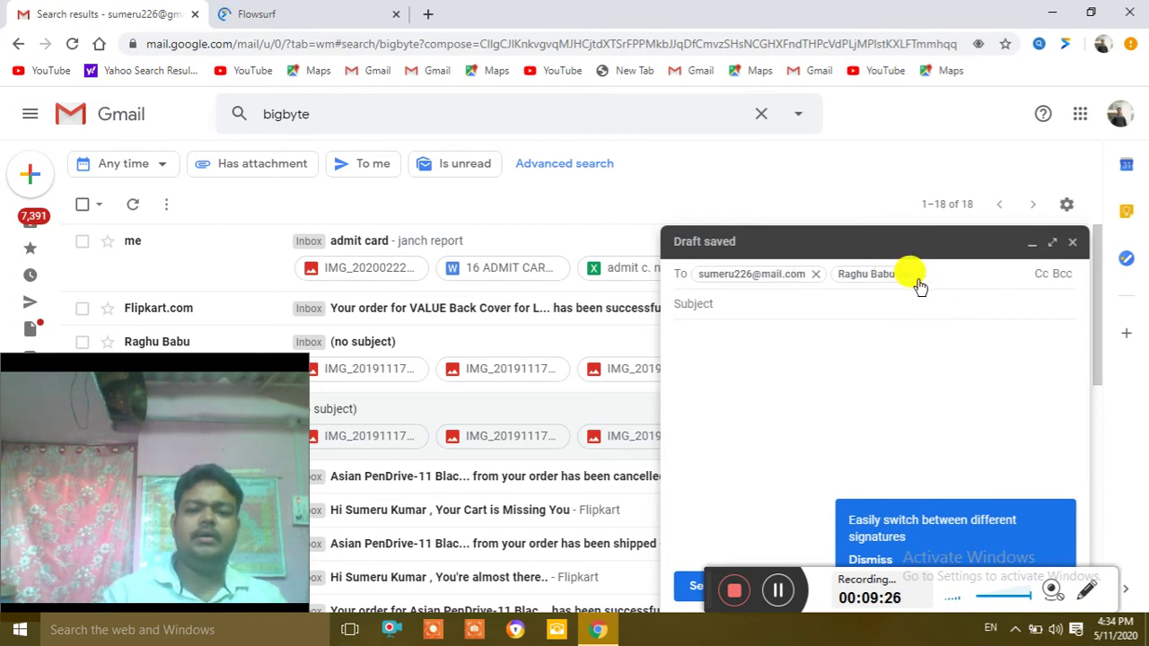
Set the message subject to "document" and dismiss the tip about switching signatures.
click(756, 303)
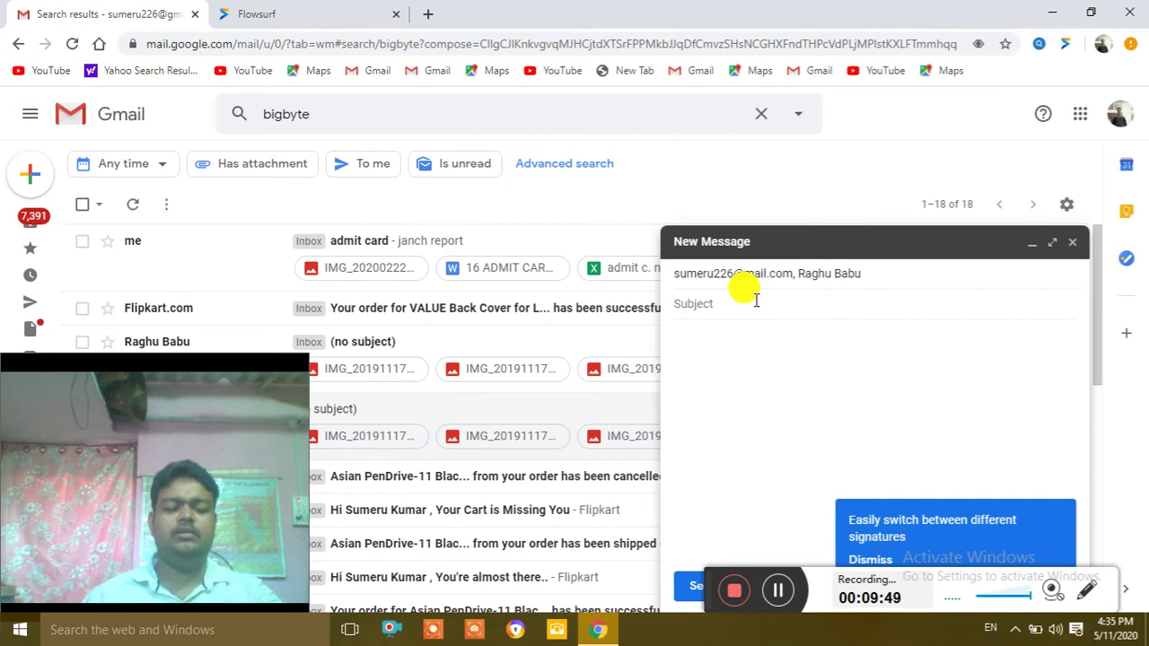
text(docum)
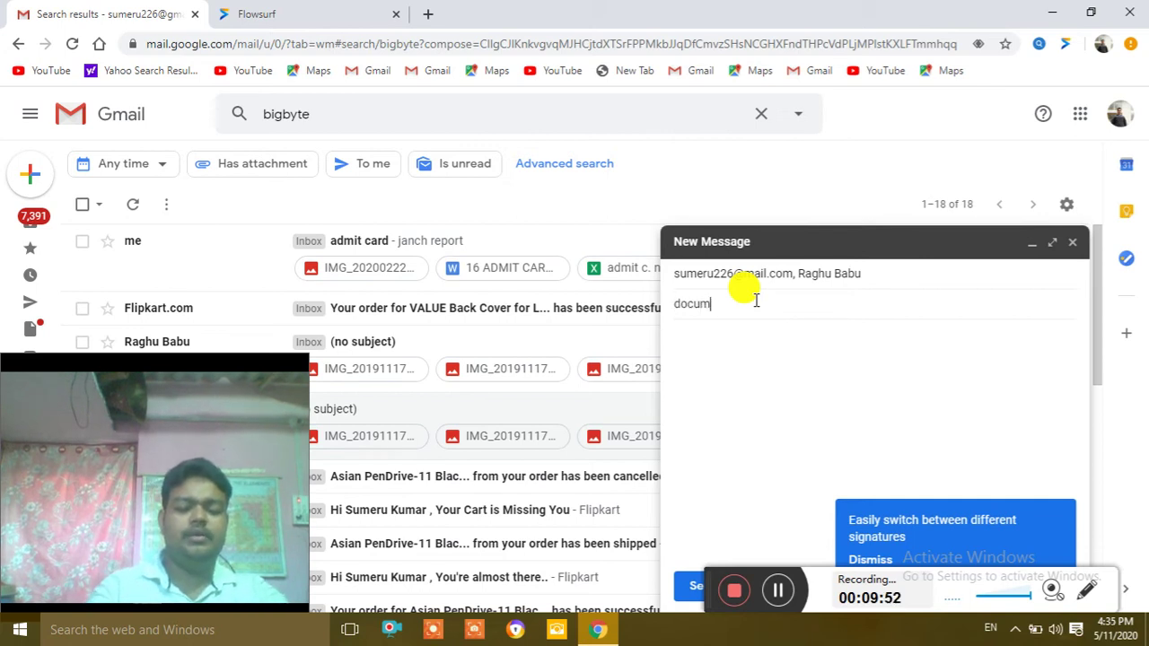
text(ent)
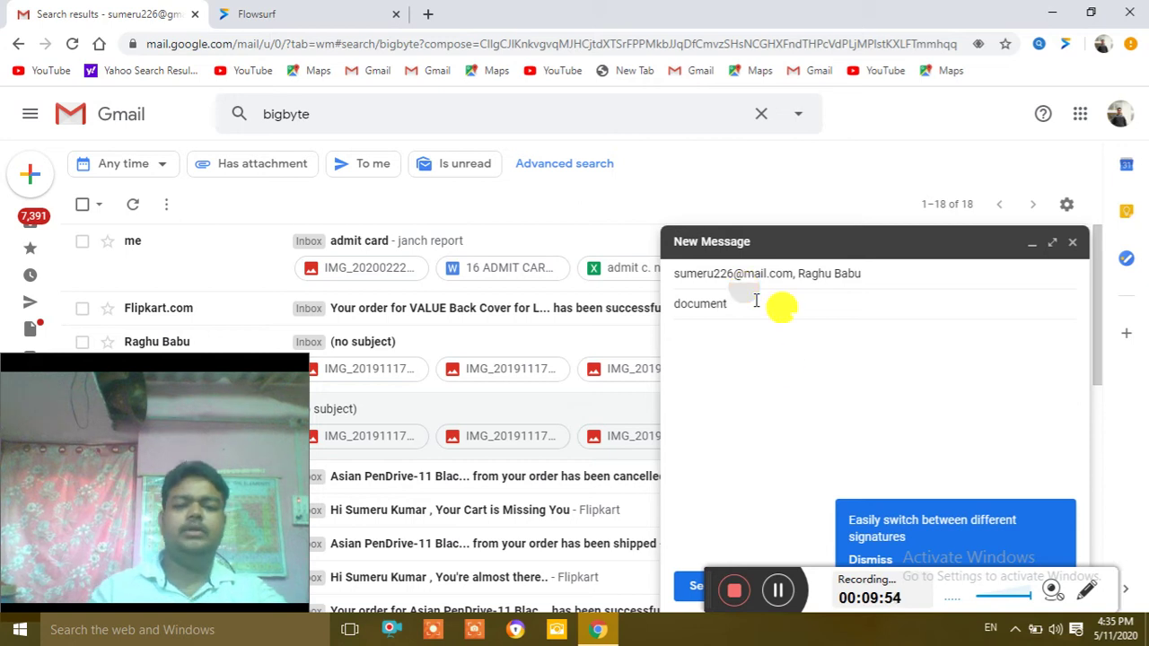
click(698, 344)
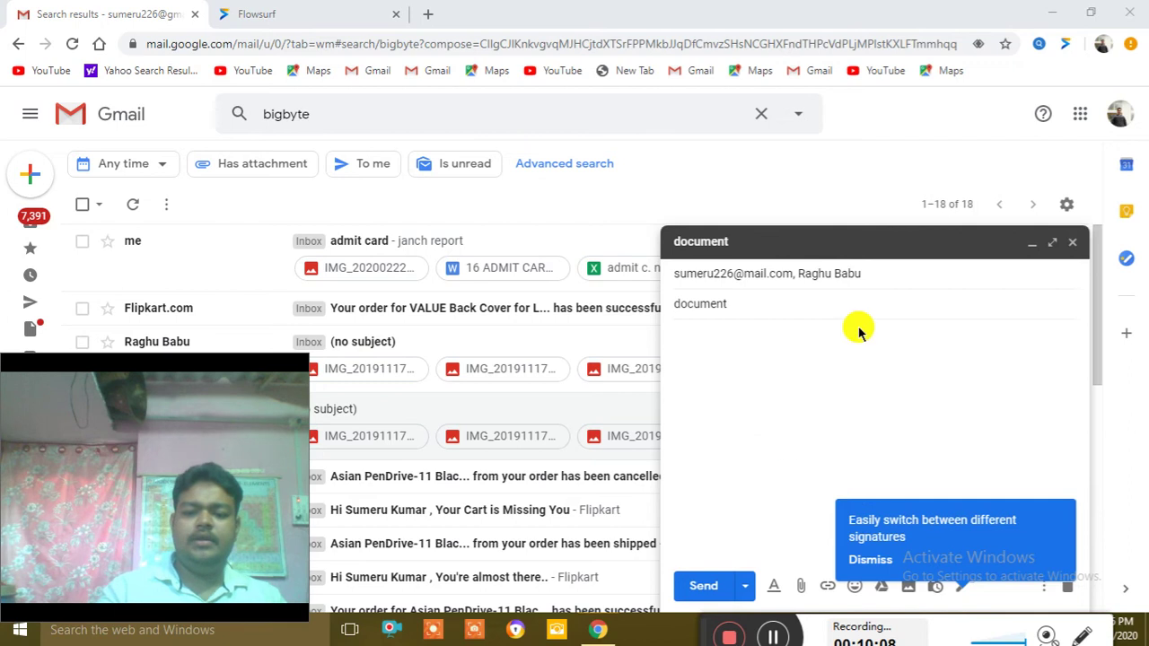
click(877, 561)
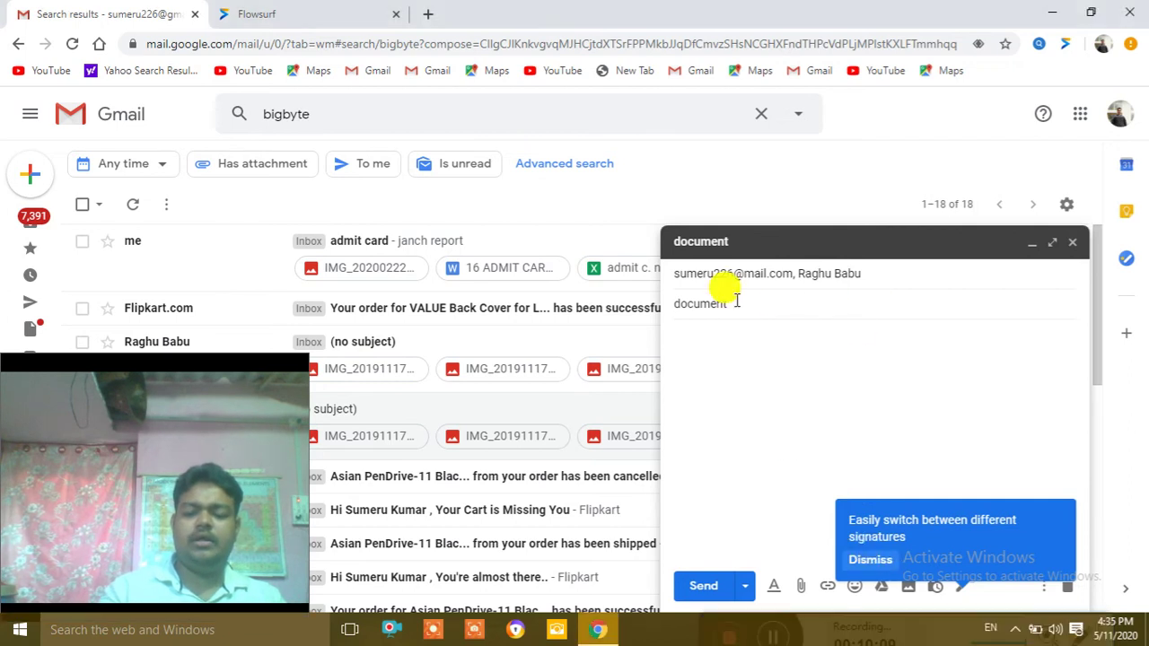
click(710, 334)
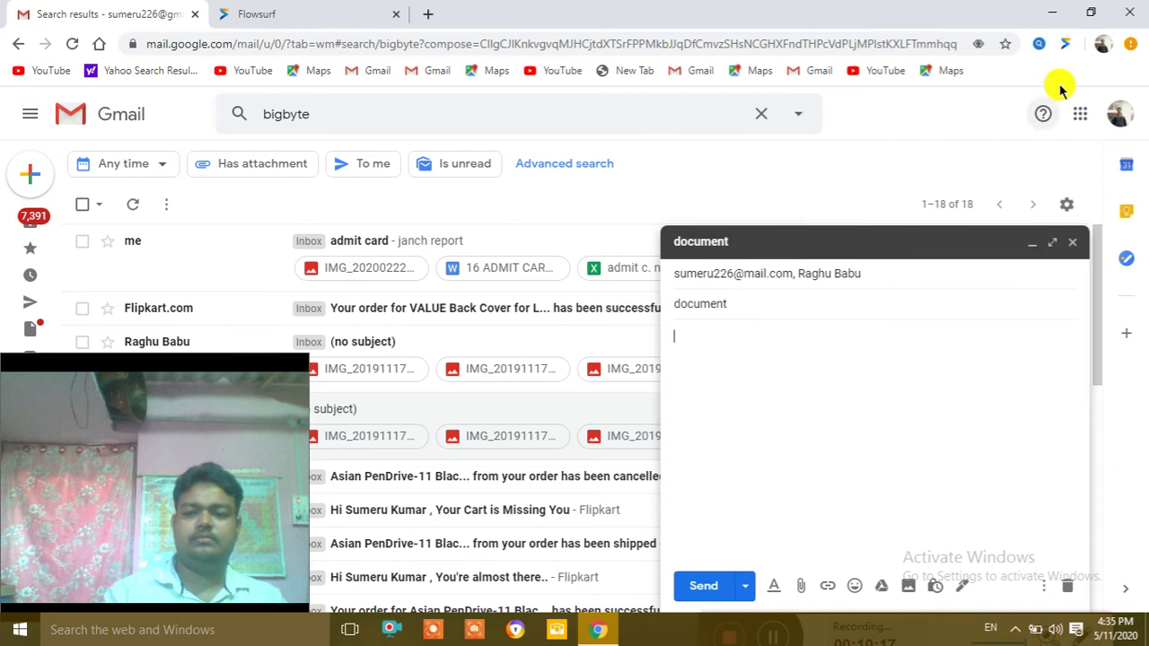
click(1052, 14)
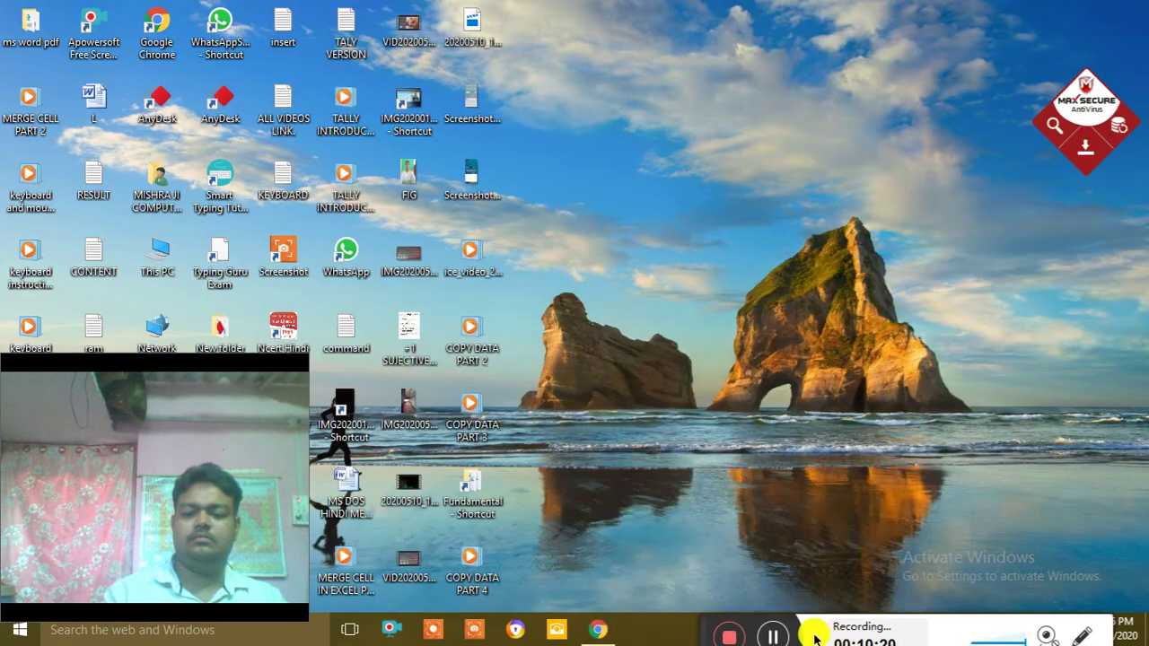
drag(790, 631, 60, 596)
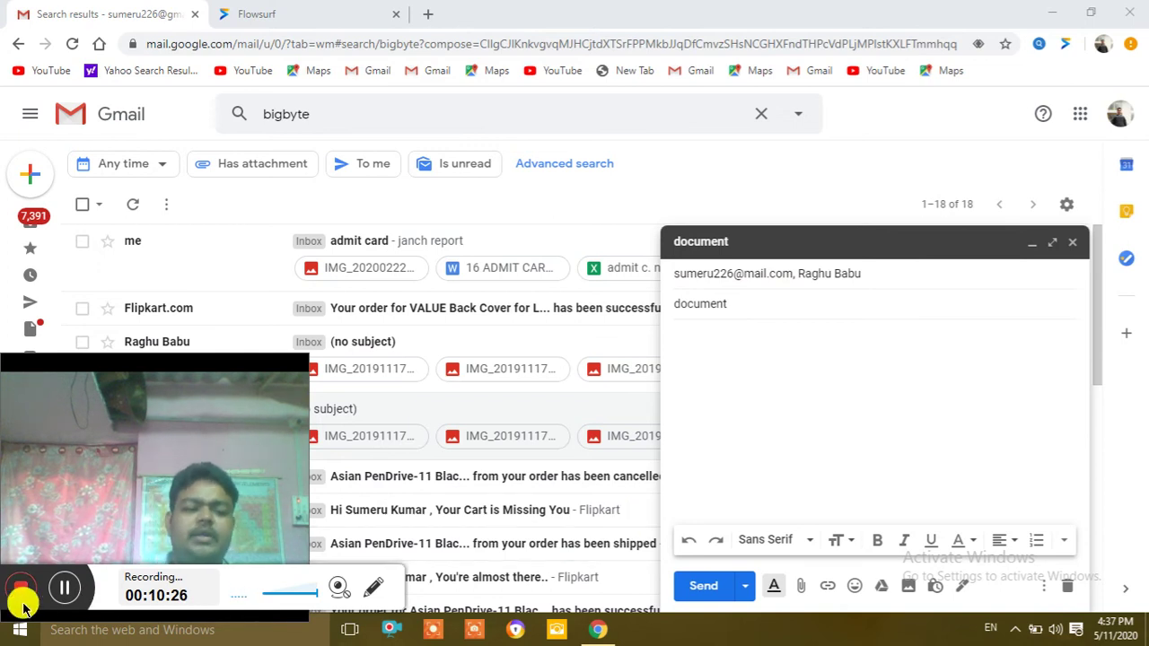
drag(2, 565, 13, 582)
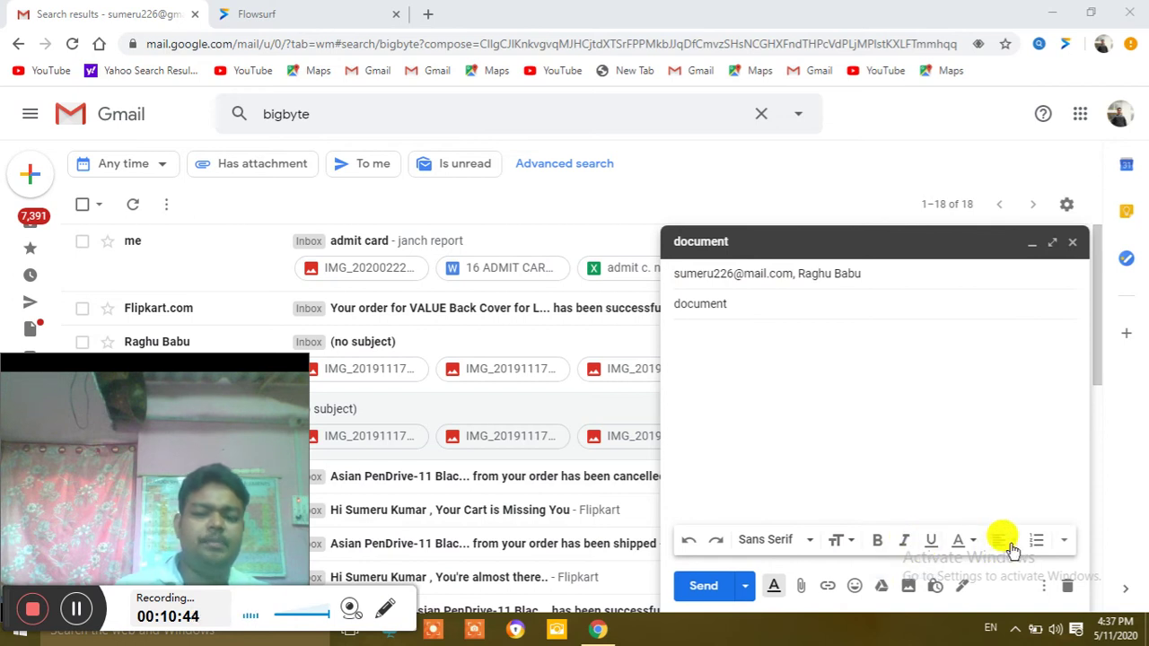
Attach the file "+1 SUJECTIVE TEST DEC 19" from the Desktop to the message.
click(799, 592)
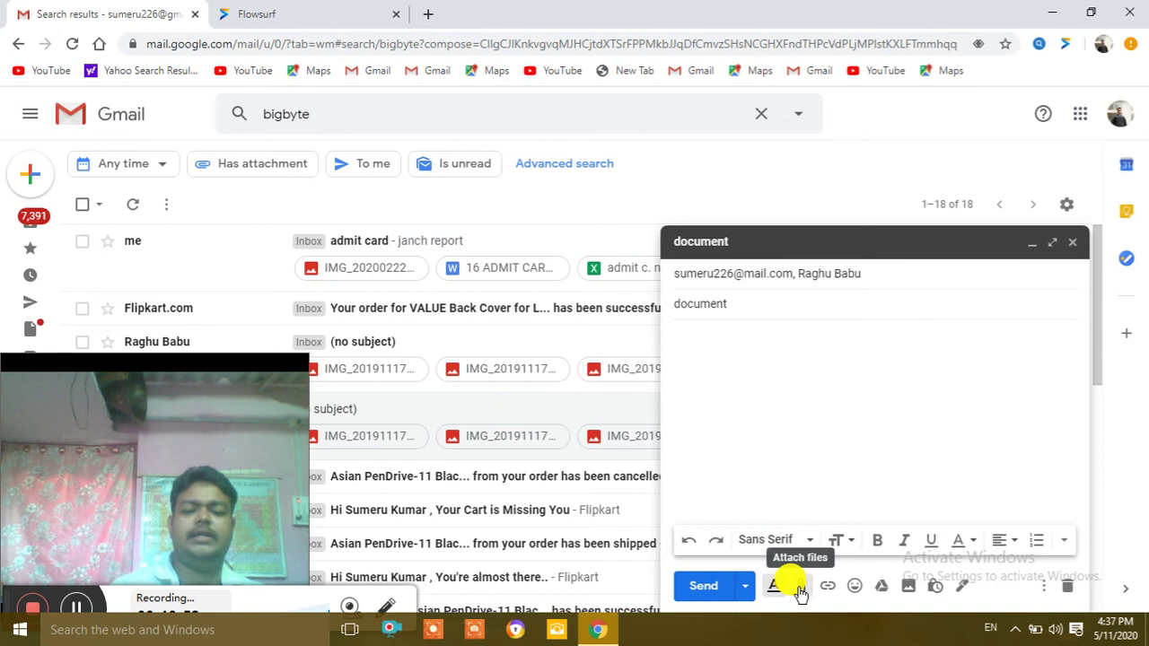
click(798, 592)
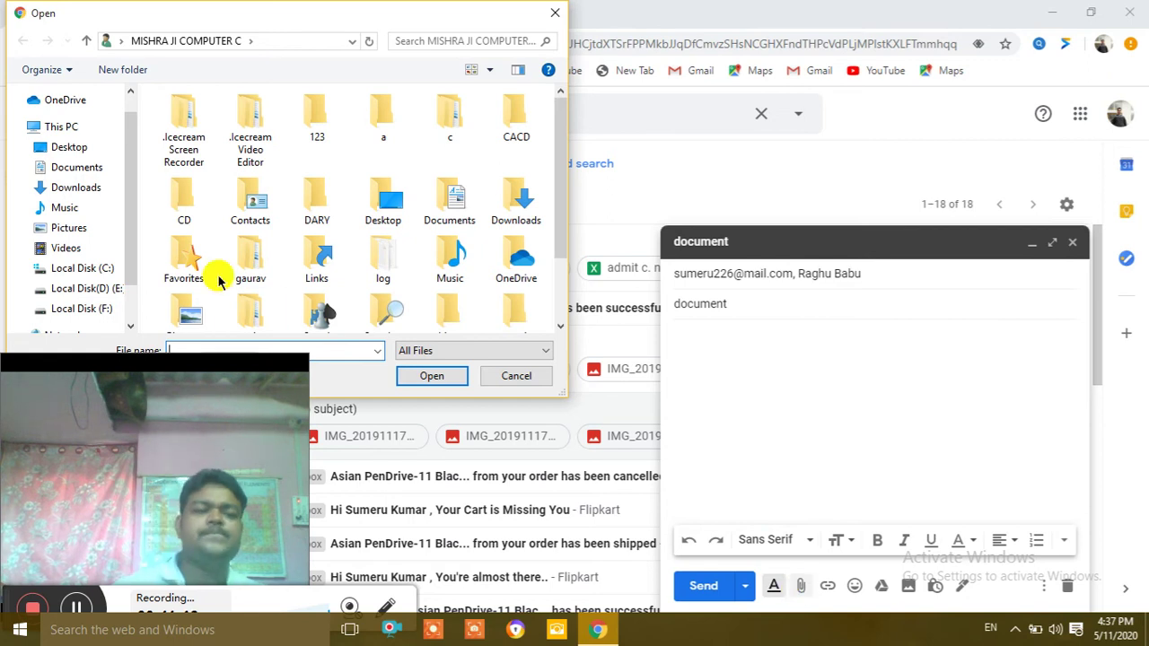
click(70, 147)
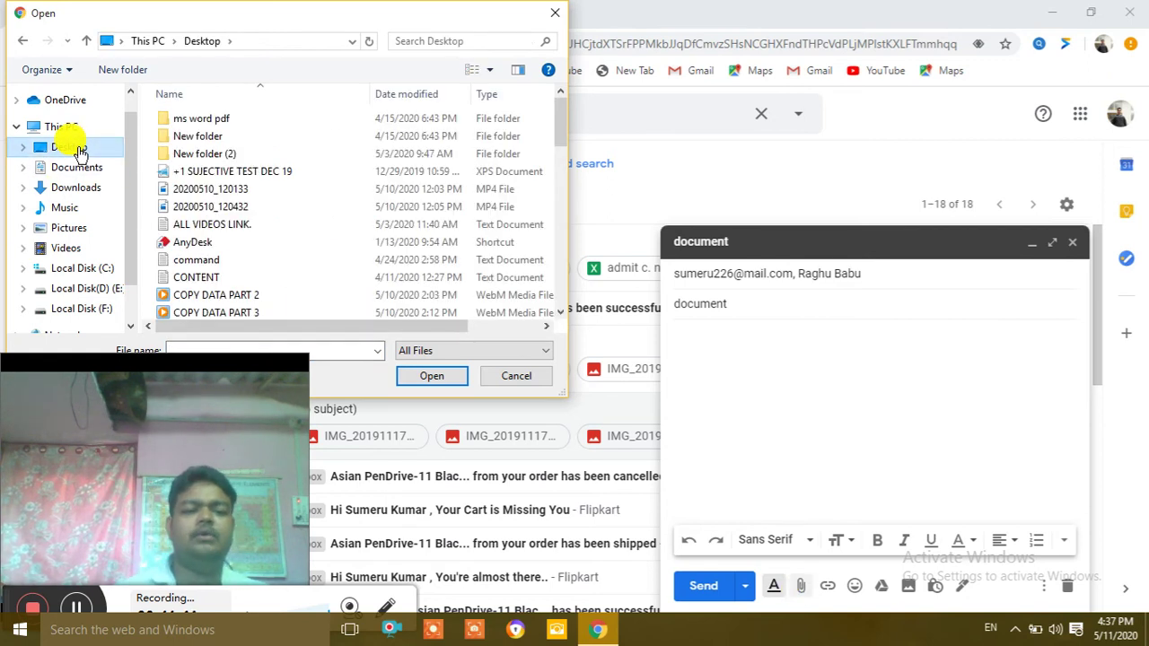
click(216, 175)
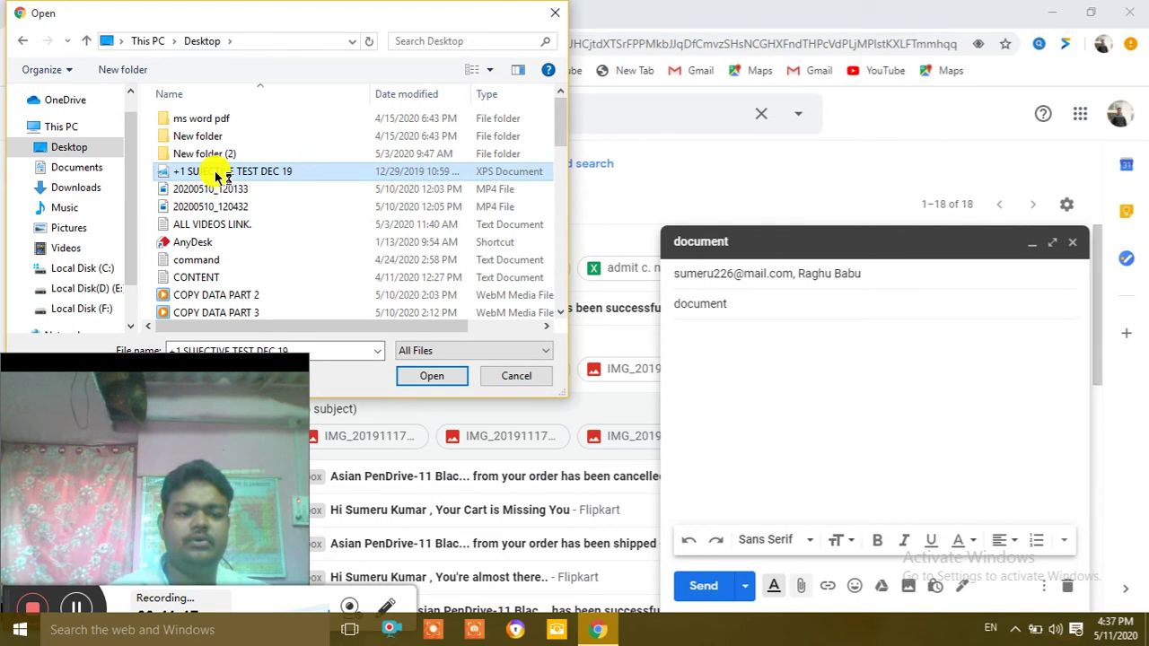
click(431, 377)
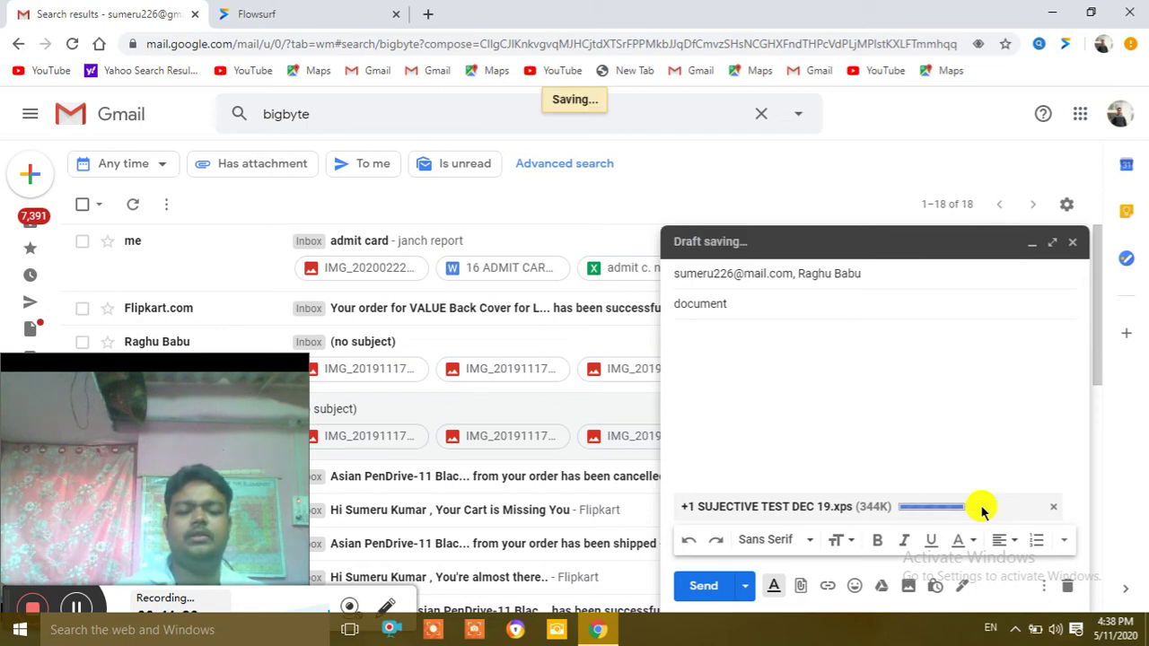
click(799, 587)
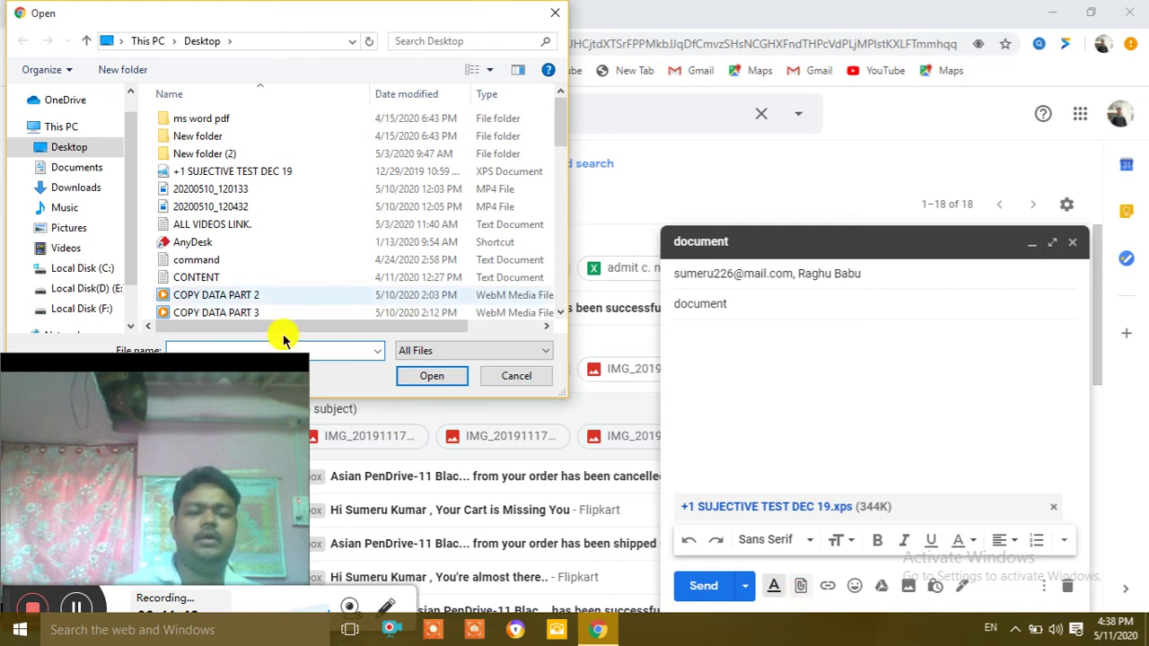
drag(561, 135, 559, 174)
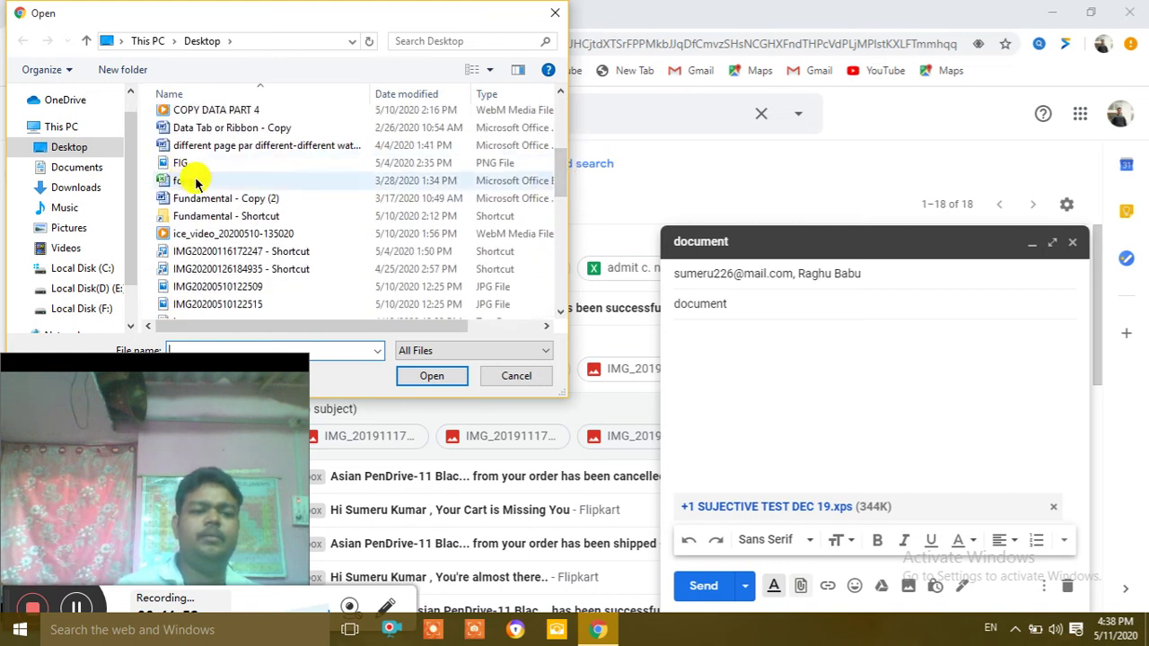
click(262, 274)
key(Delete)
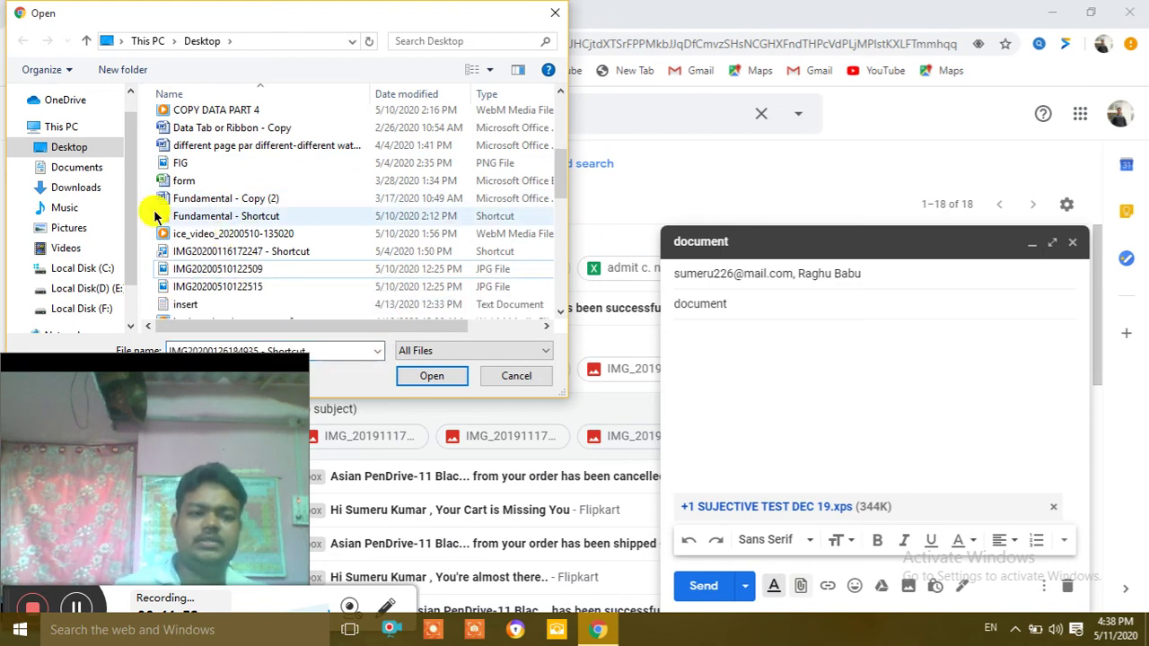
Attach the image 0a2c613c9415eebba986c9e16ae0c44a.jpg from the HALO APP IMAGE folder on Local Disk (F:).
click(78, 168)
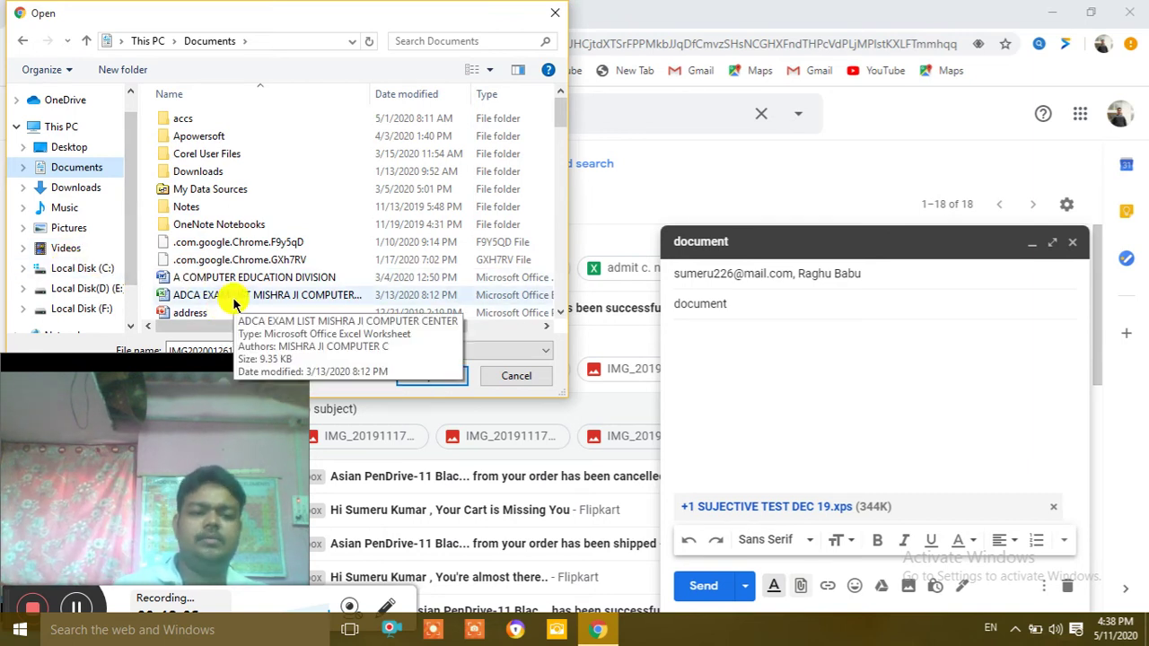
click(101, 288)
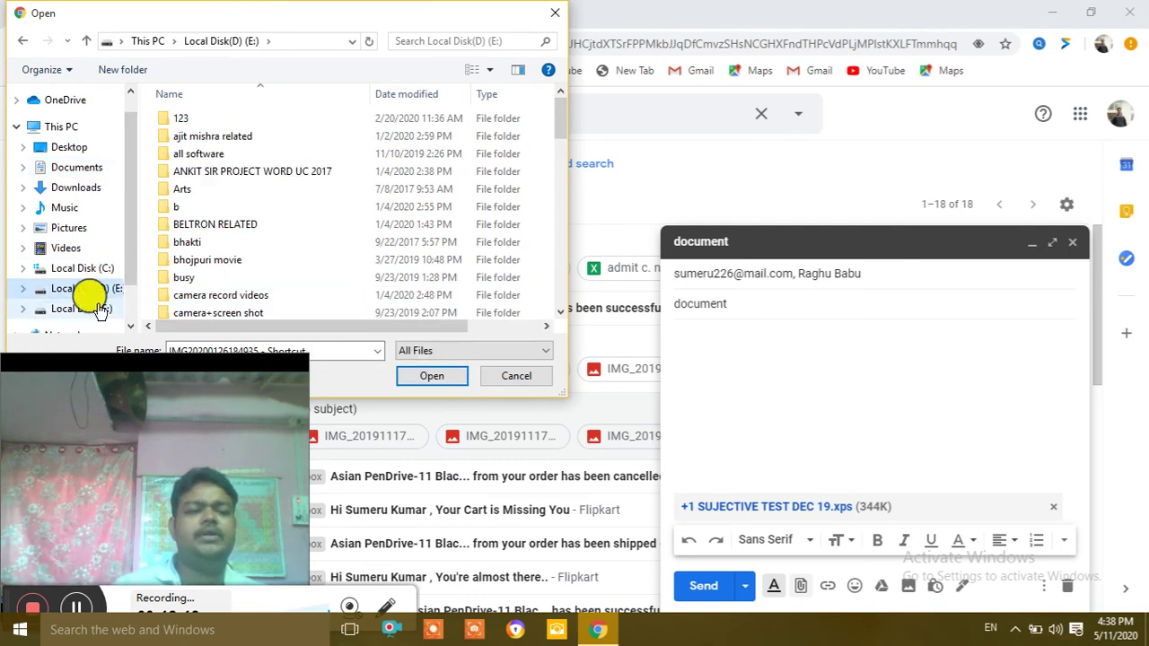
click(97, 308)
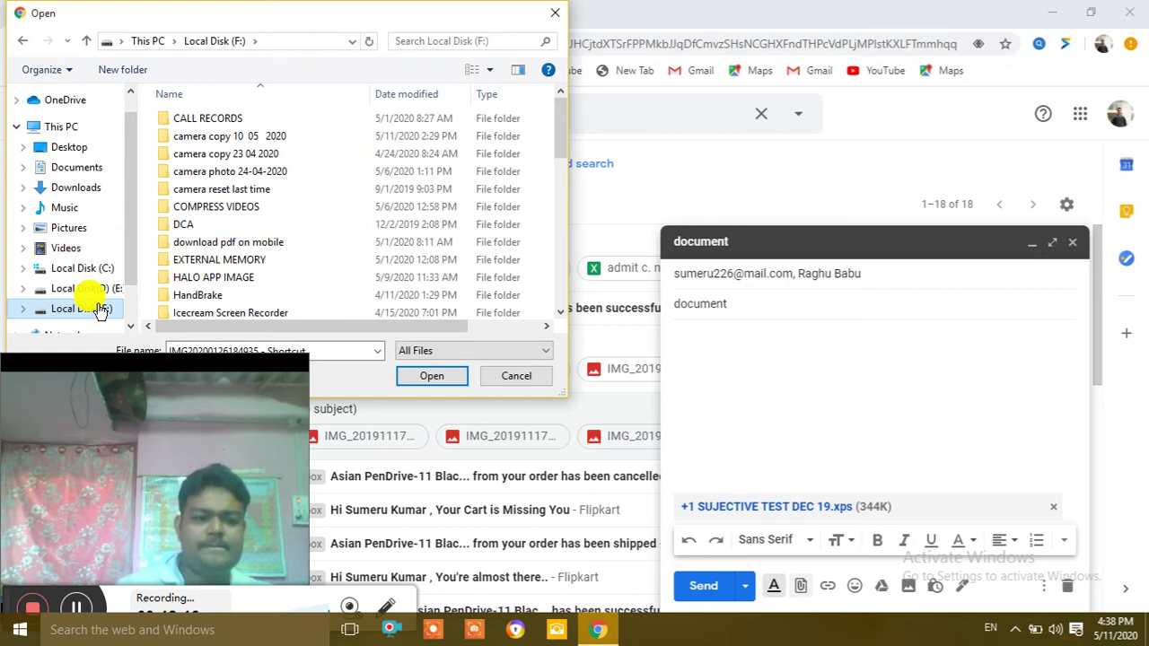
double_click(218, 278)
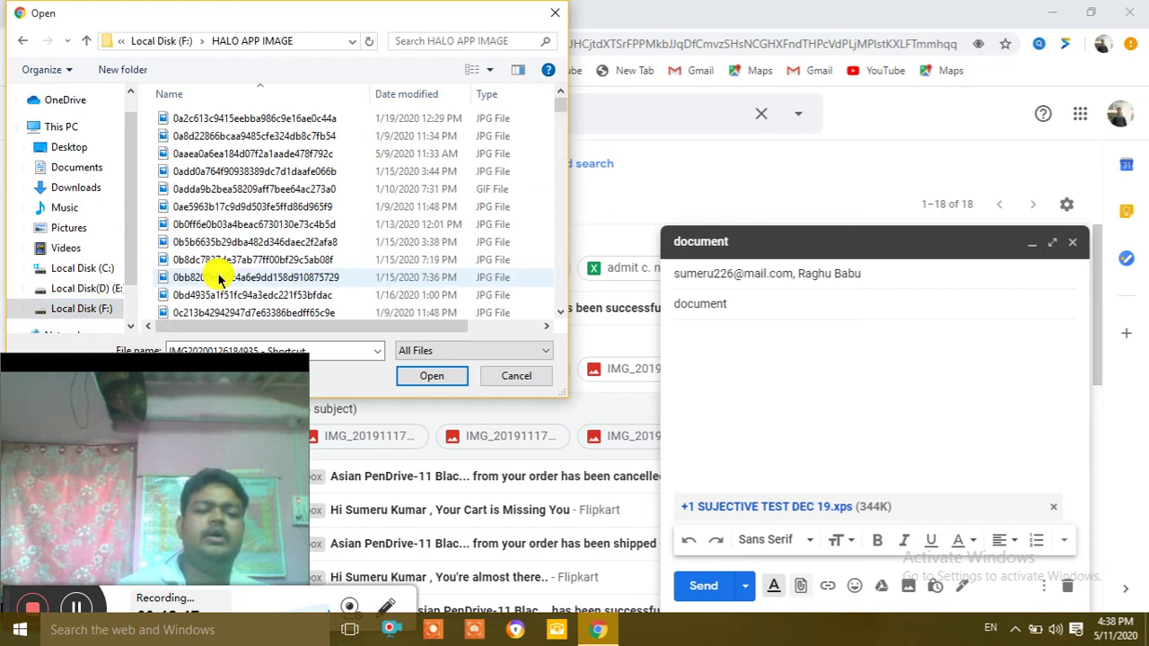
click(256, 123)
click(420, 378)
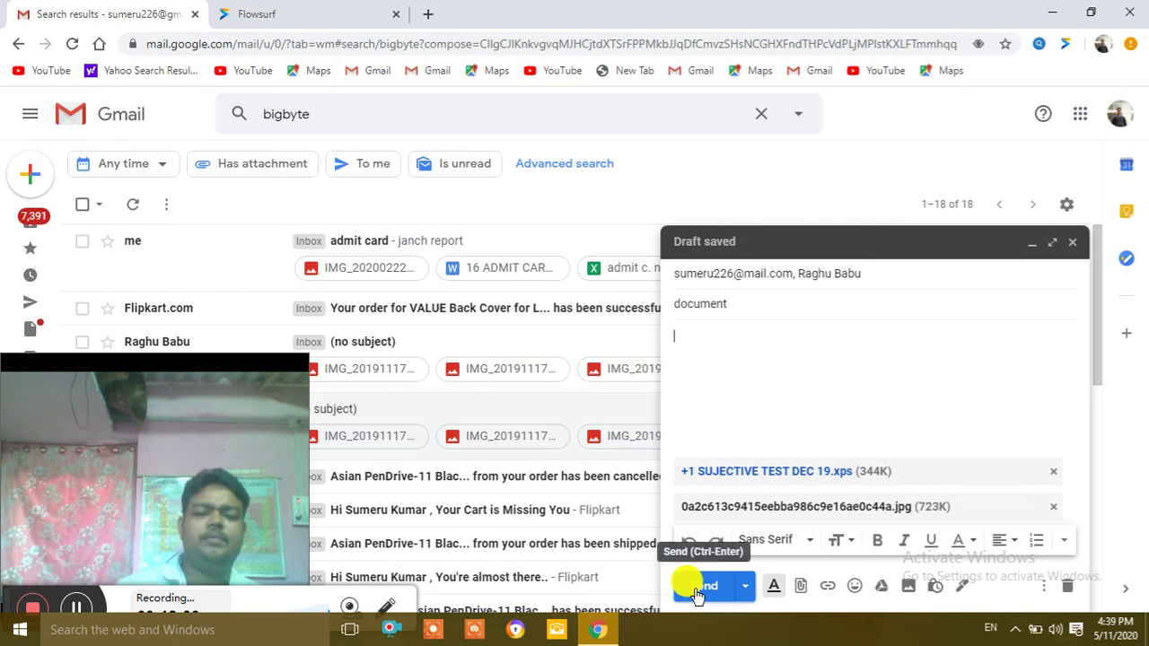
Send the message with its two attachments and refresh the mail list.
click(697, 588)
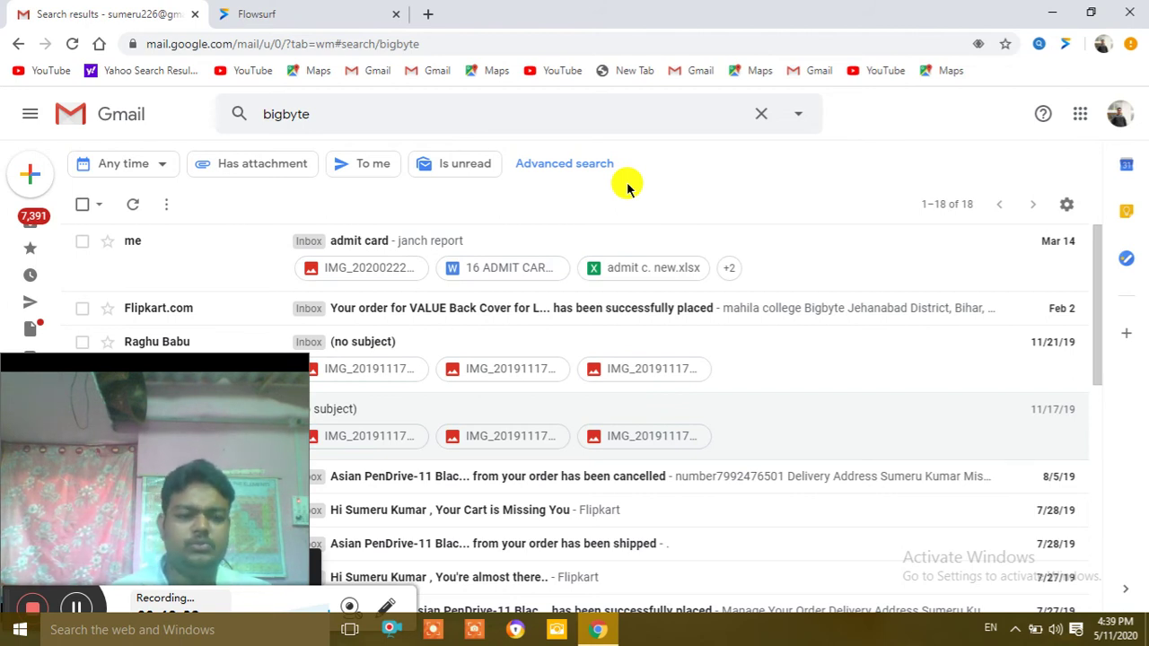
click(135, 207)
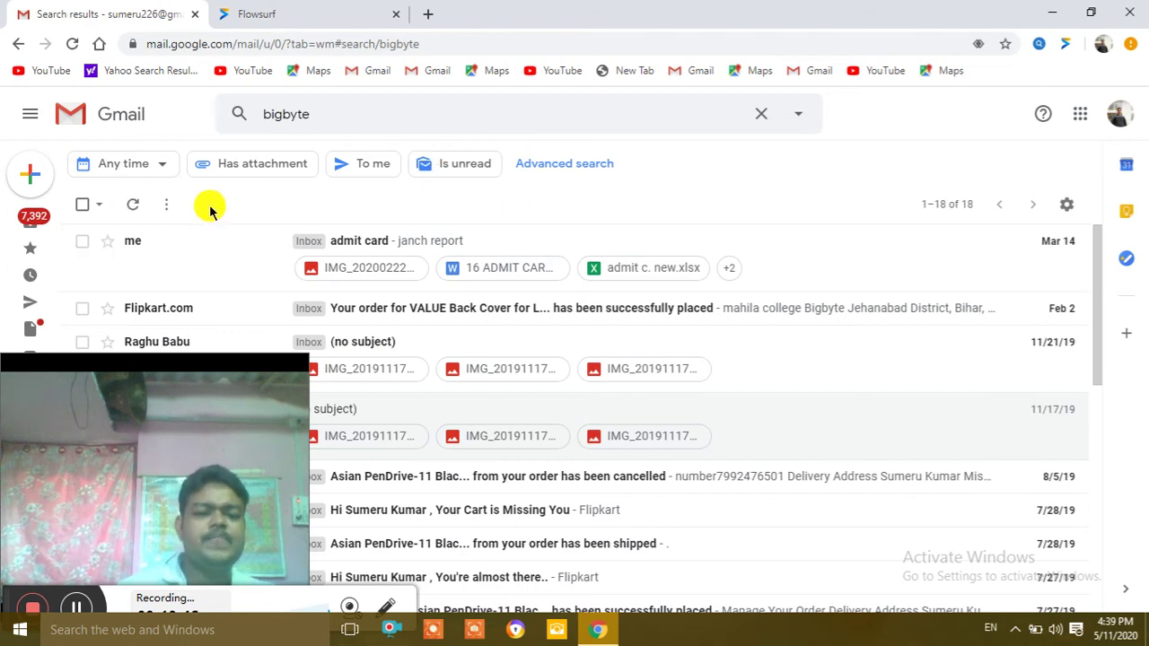
Expand the Gmail navigation menu, view the inbox type options and open the Inbox.
click(29, 115)
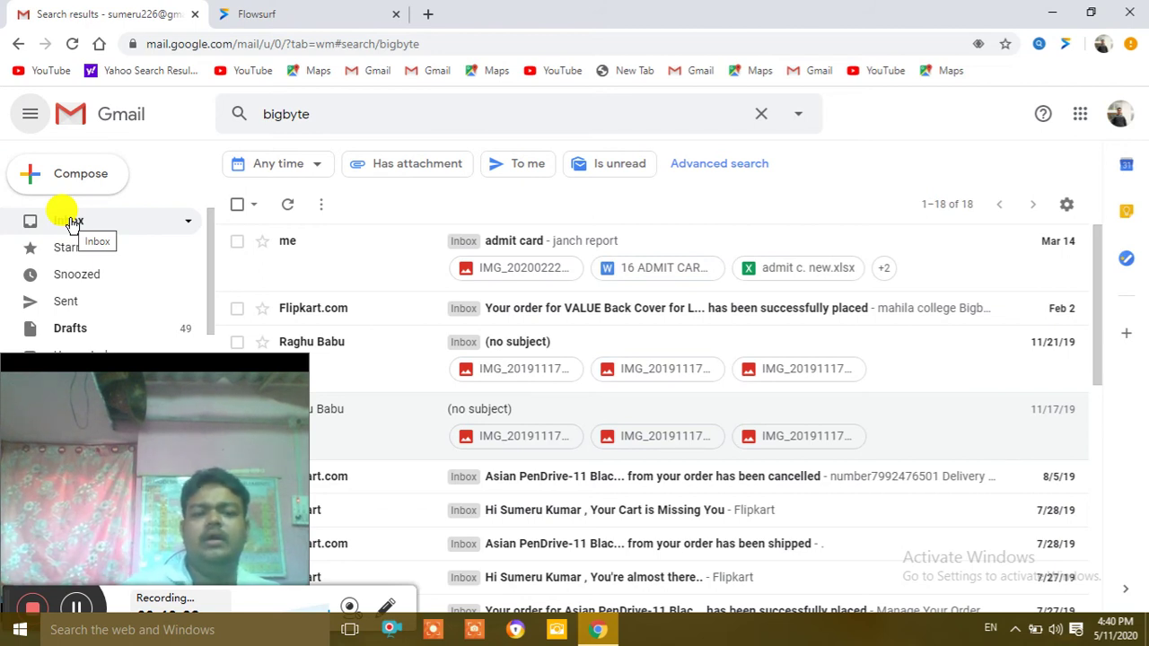
click(186, 224)
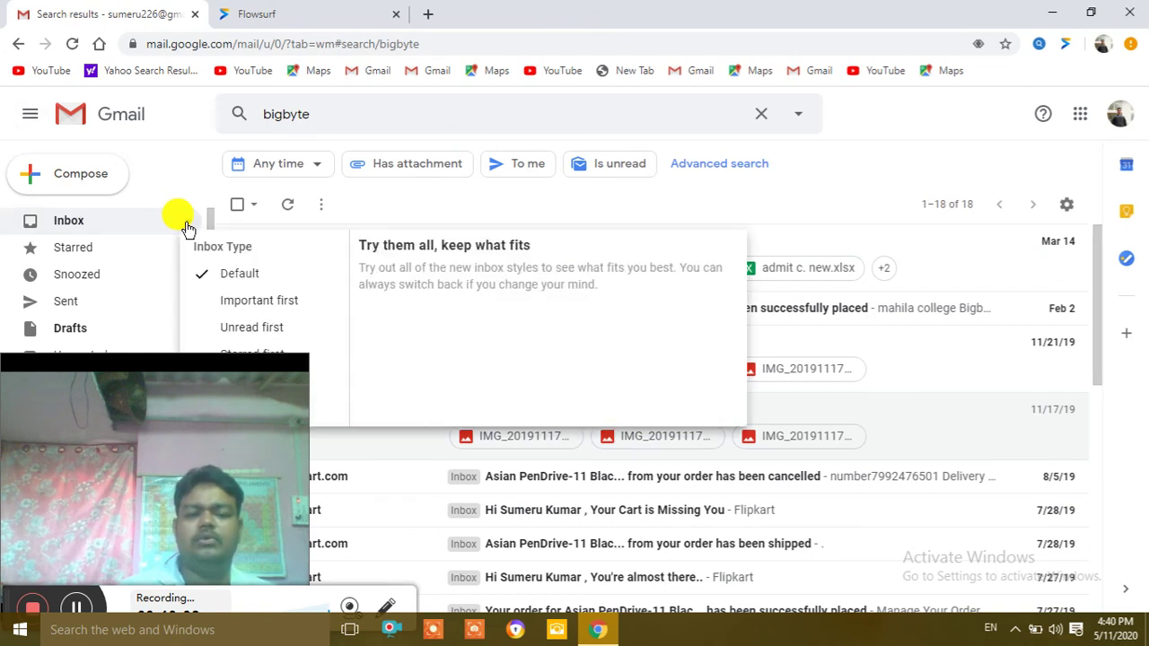
click(123, 224)
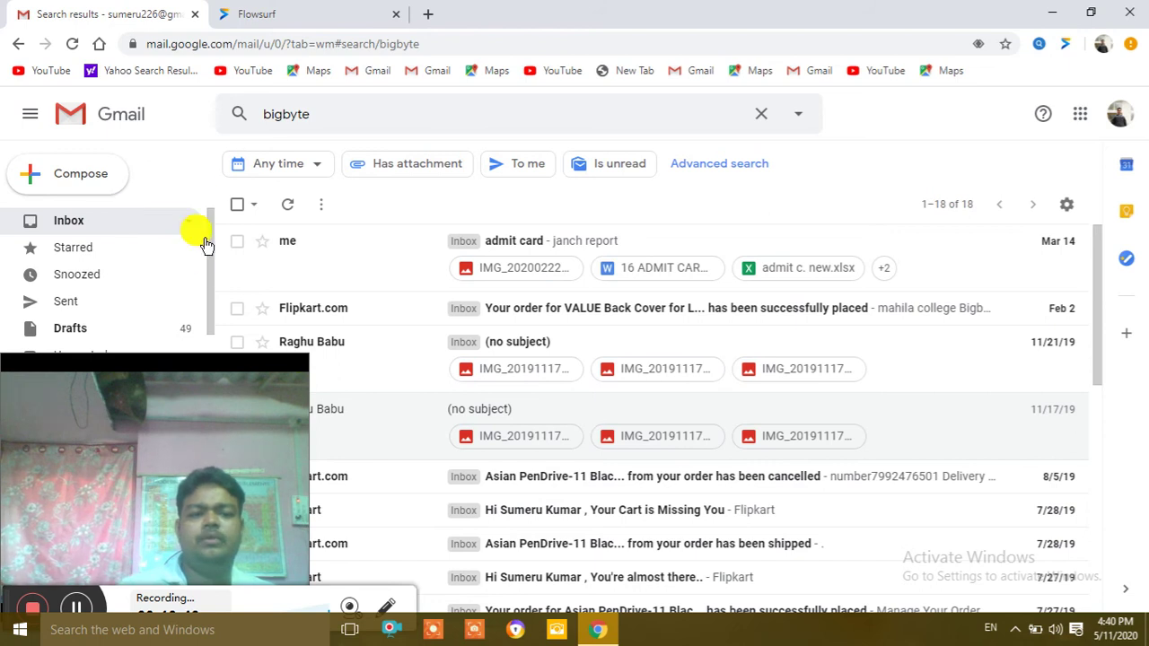
drag(109, 457, 531, 437)
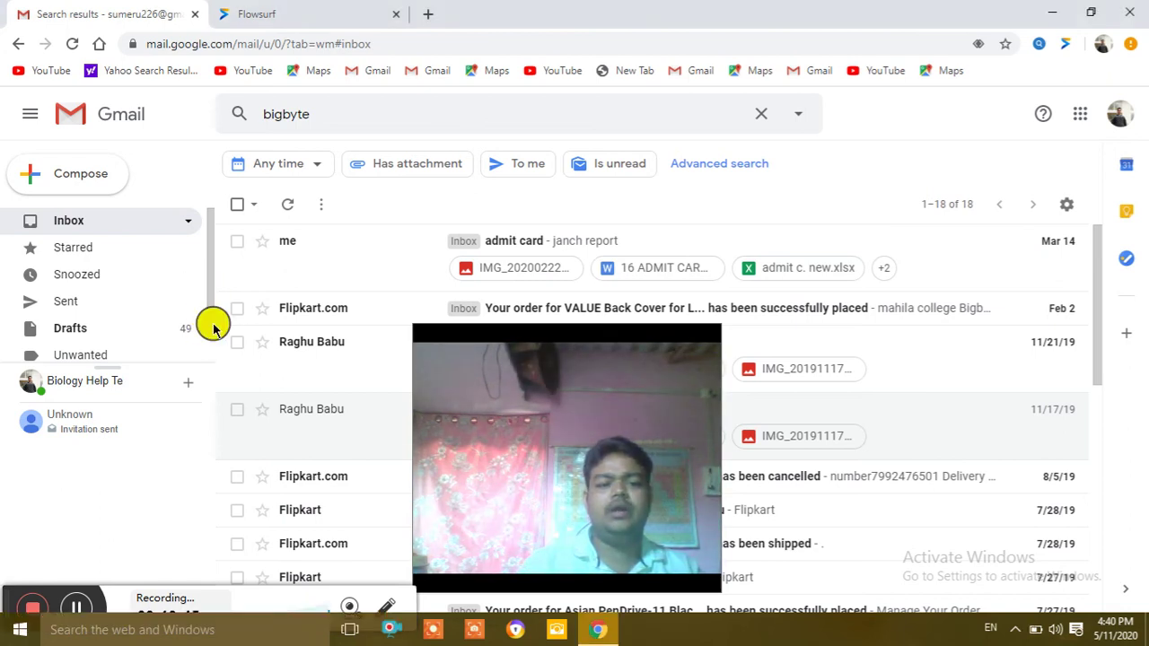
Open the Sent mail folder from the Gmail folder list.
scroll(212, 328, down, 1)
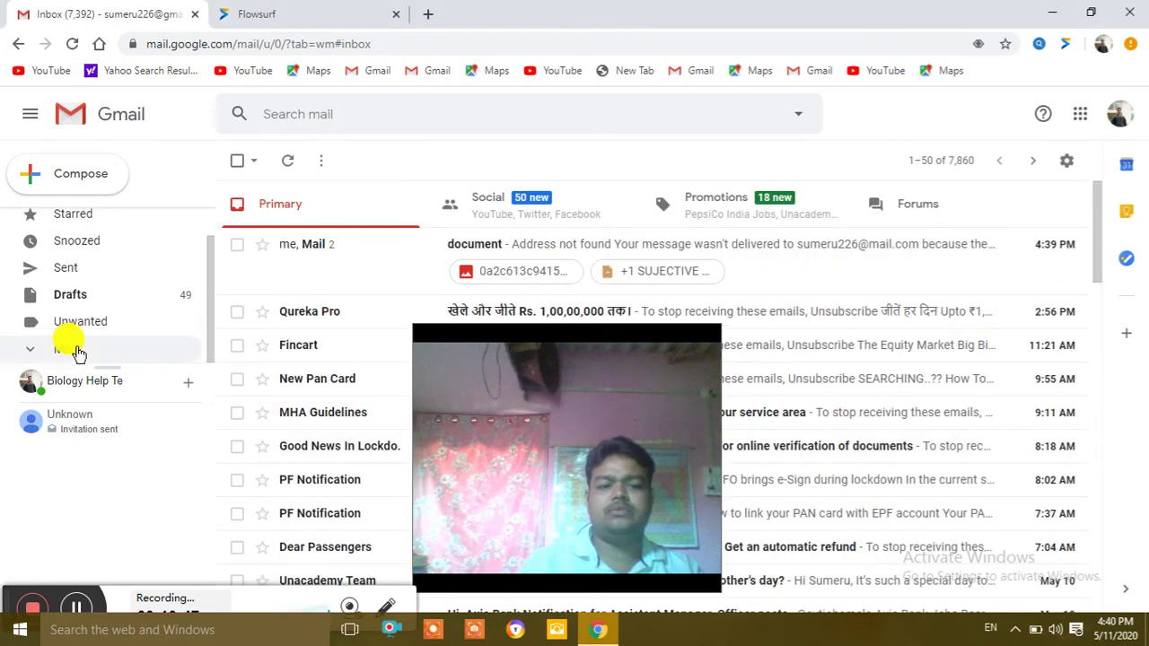
drag(595, 480, 1103, 499)
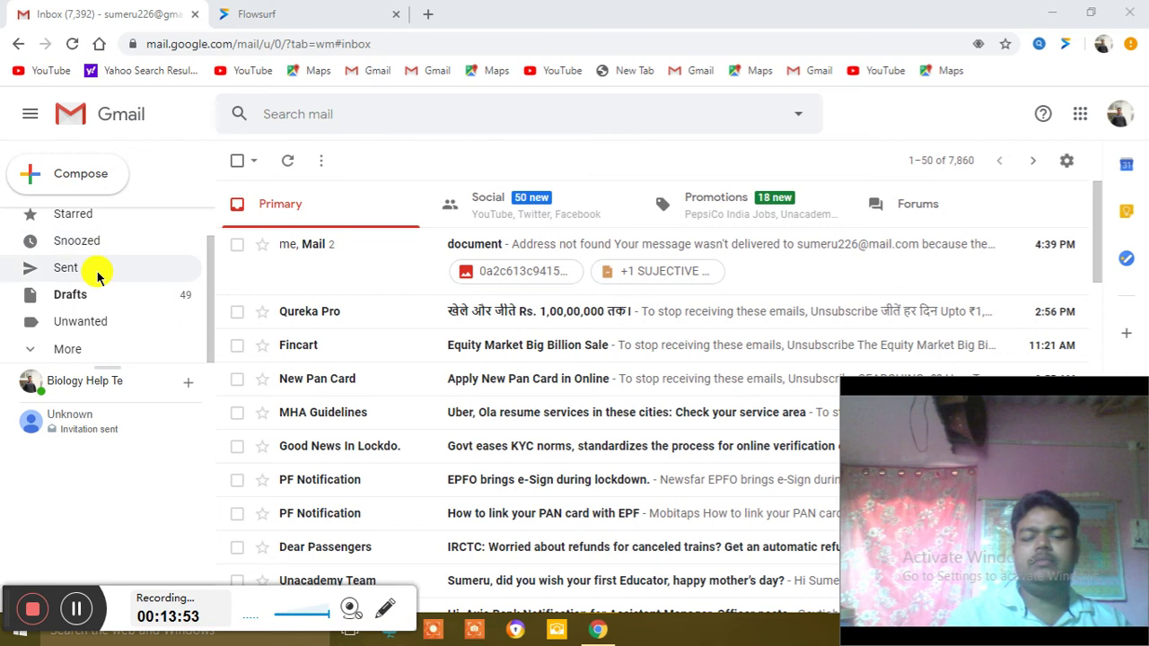
click(65, 267)
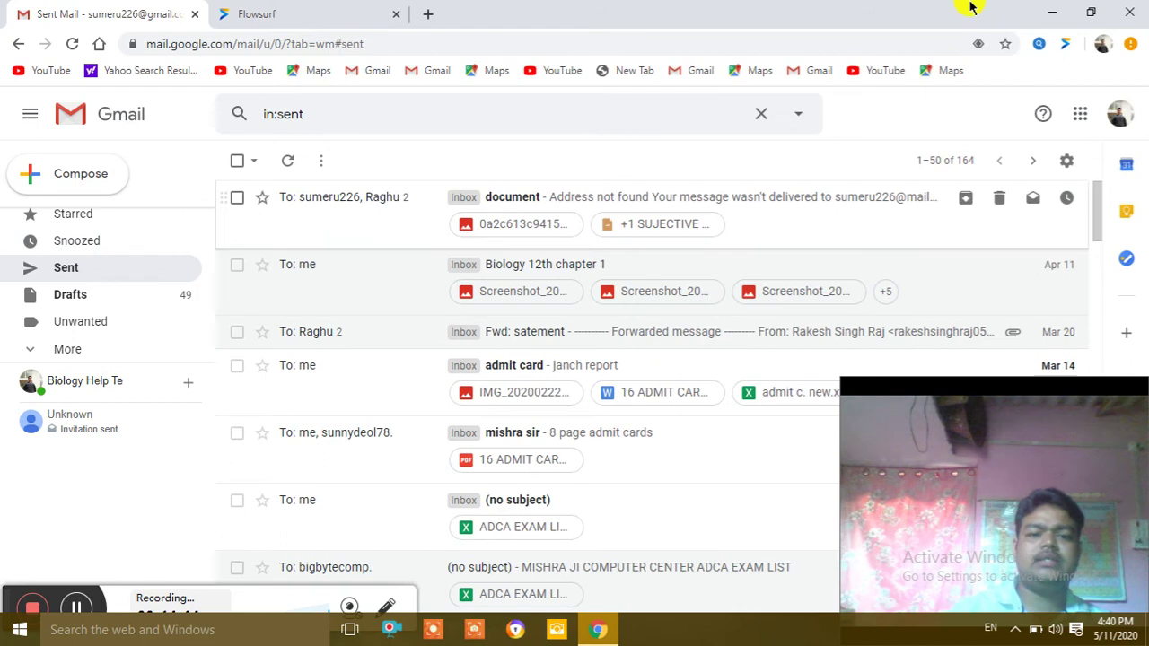
Close Chrome, open it again from the desktop and refresh Gmail's Starred mail list.
click(1119, 14)
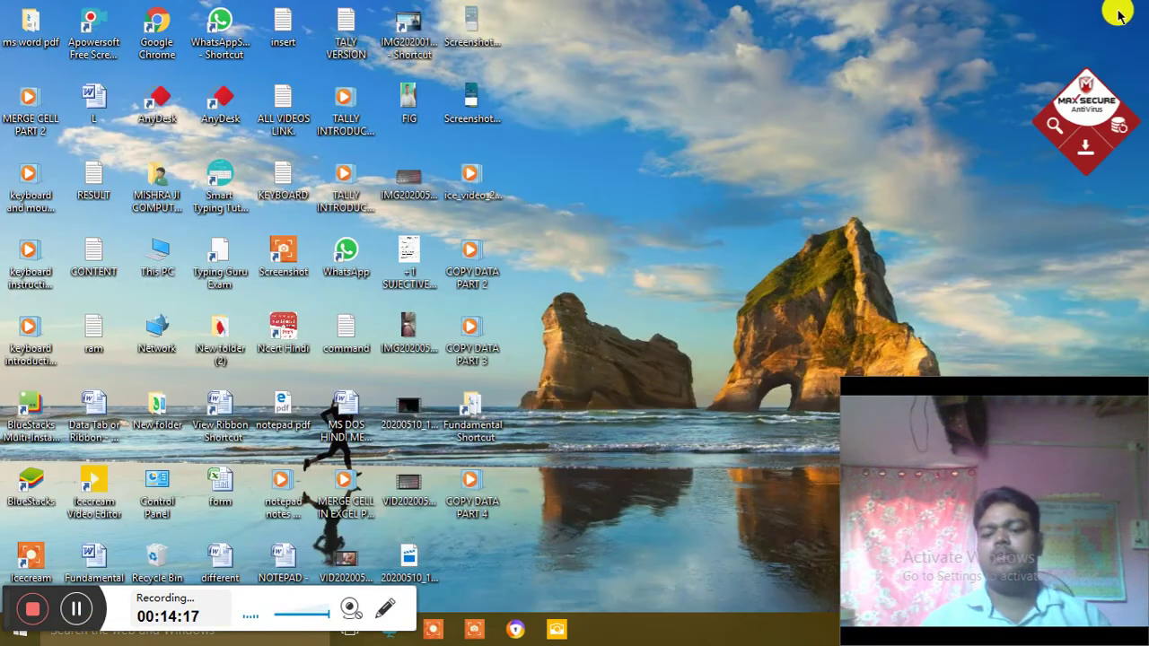
click(167, 34)
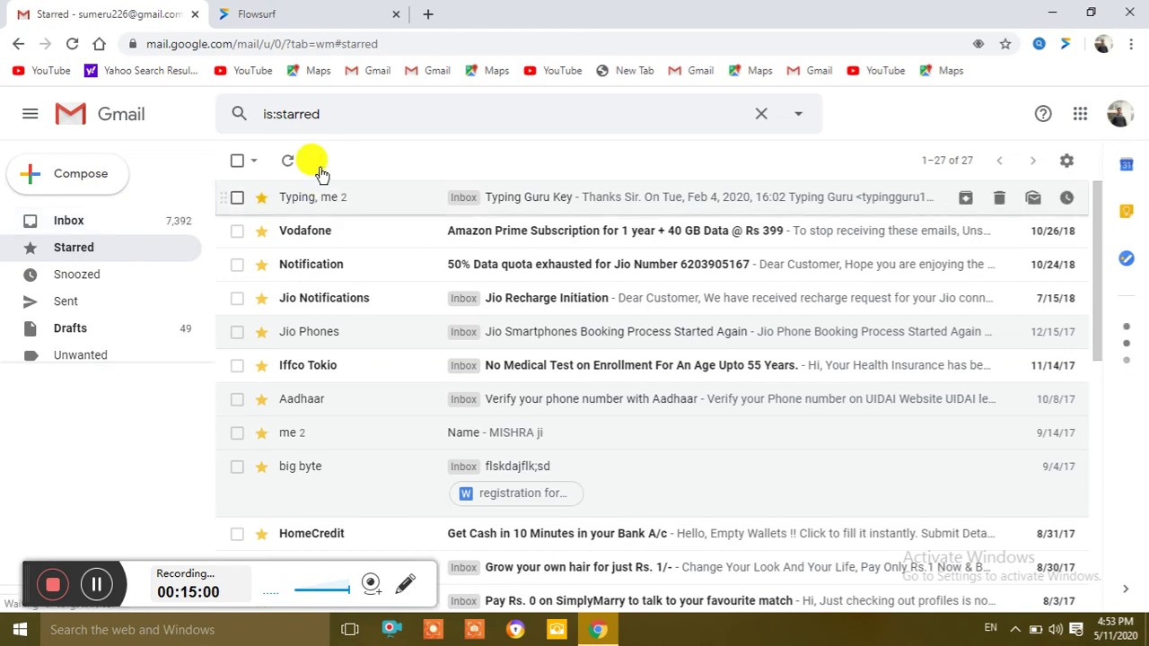
click(290, 164)
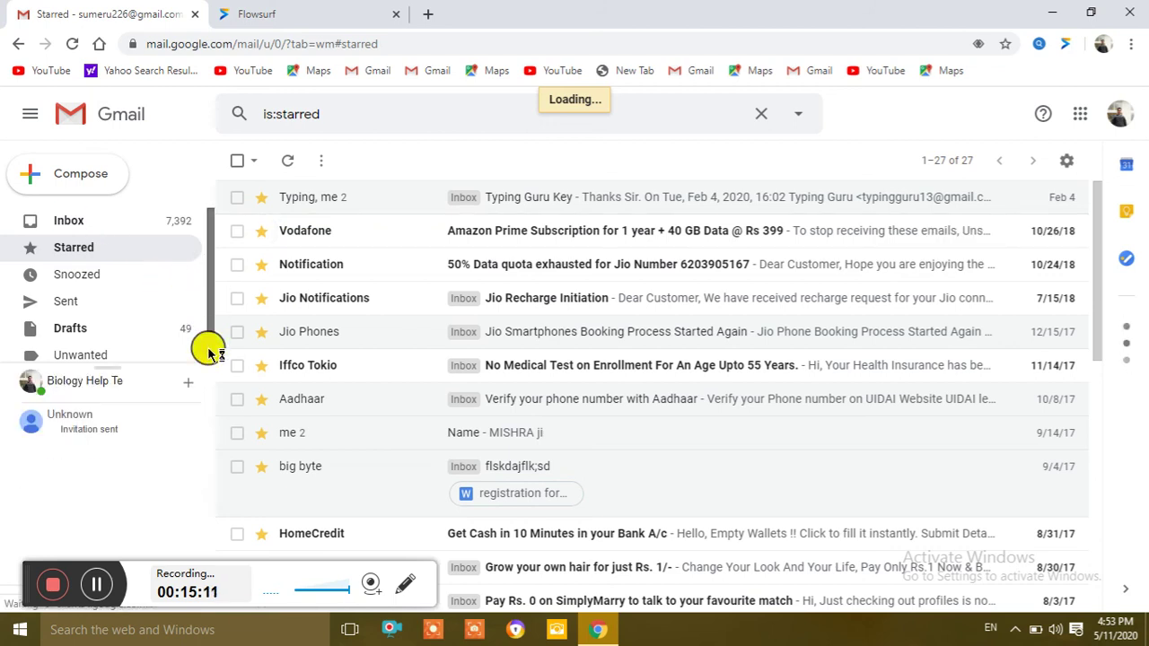
Expand the Gmail folder list and look through the additional folders.
scroll(206, 345, down, 1)
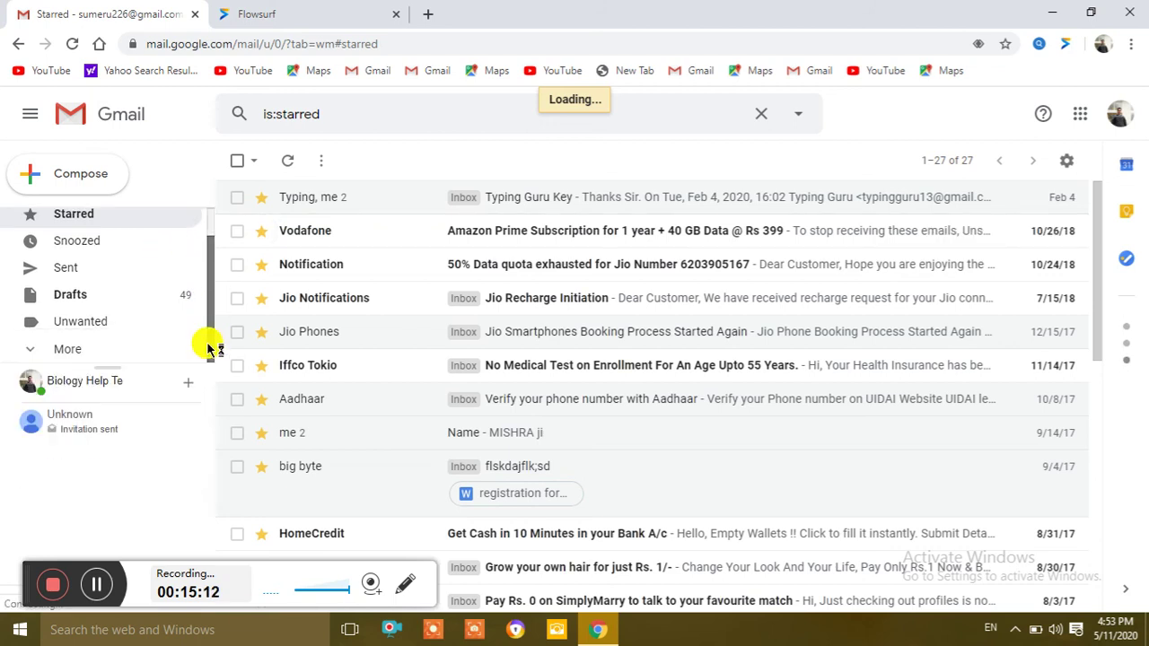
click(70, 356)
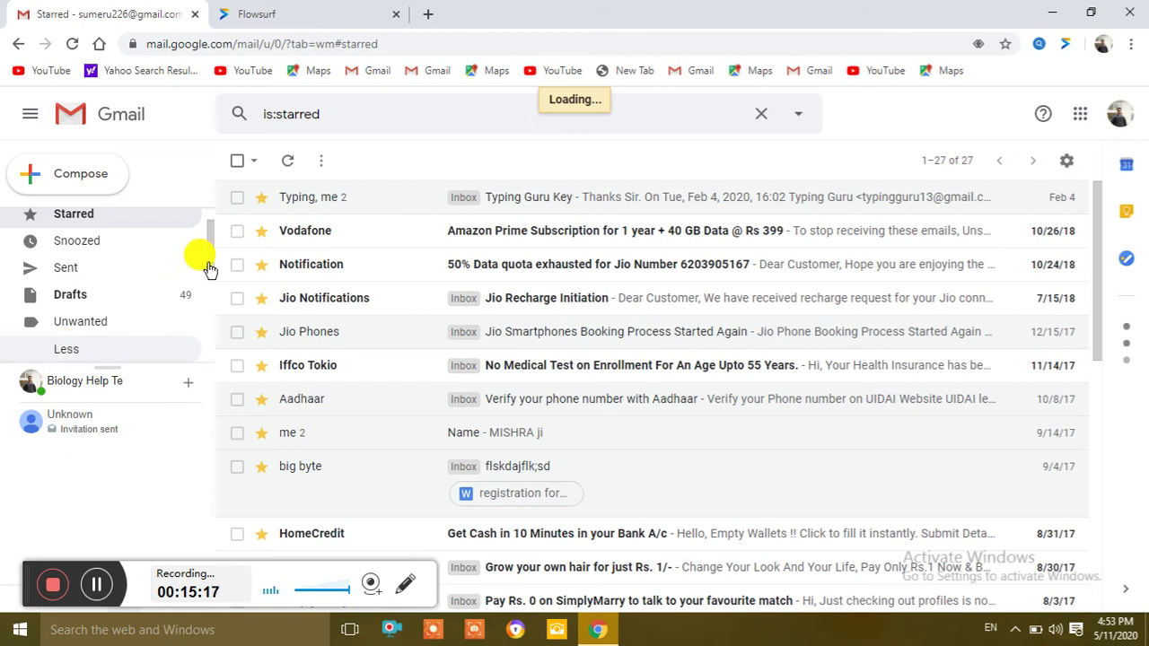
drag(210, 248, 209, 303)
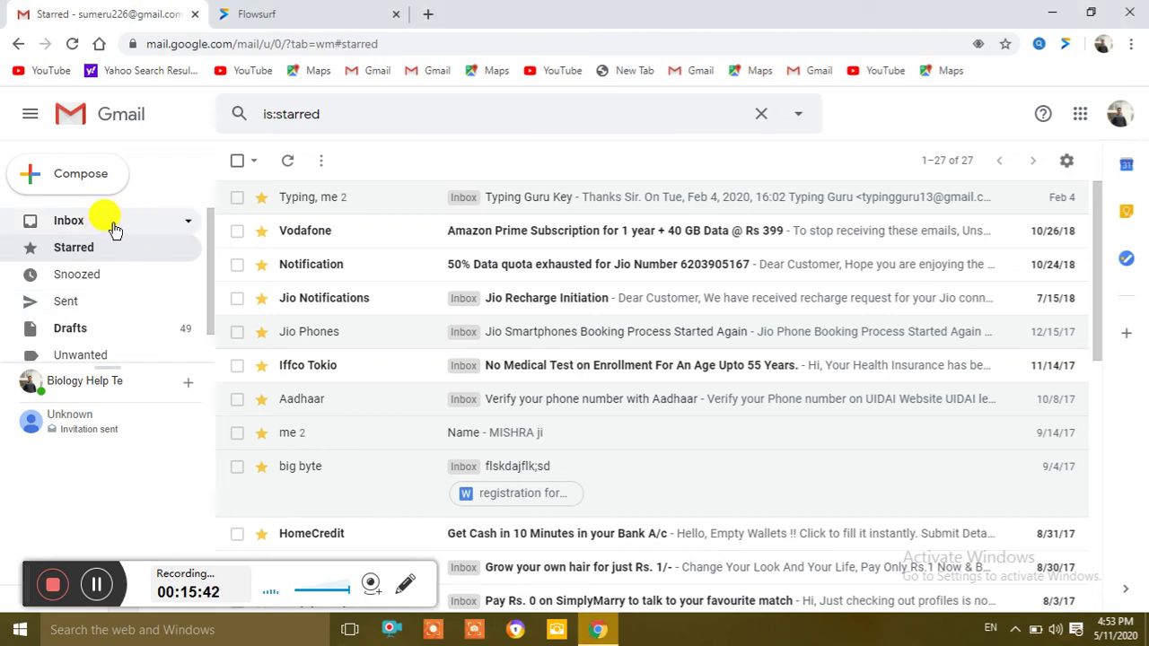
Open the Inbox and expand the folder list to the entries from Important to Spam.
click(112, 227)
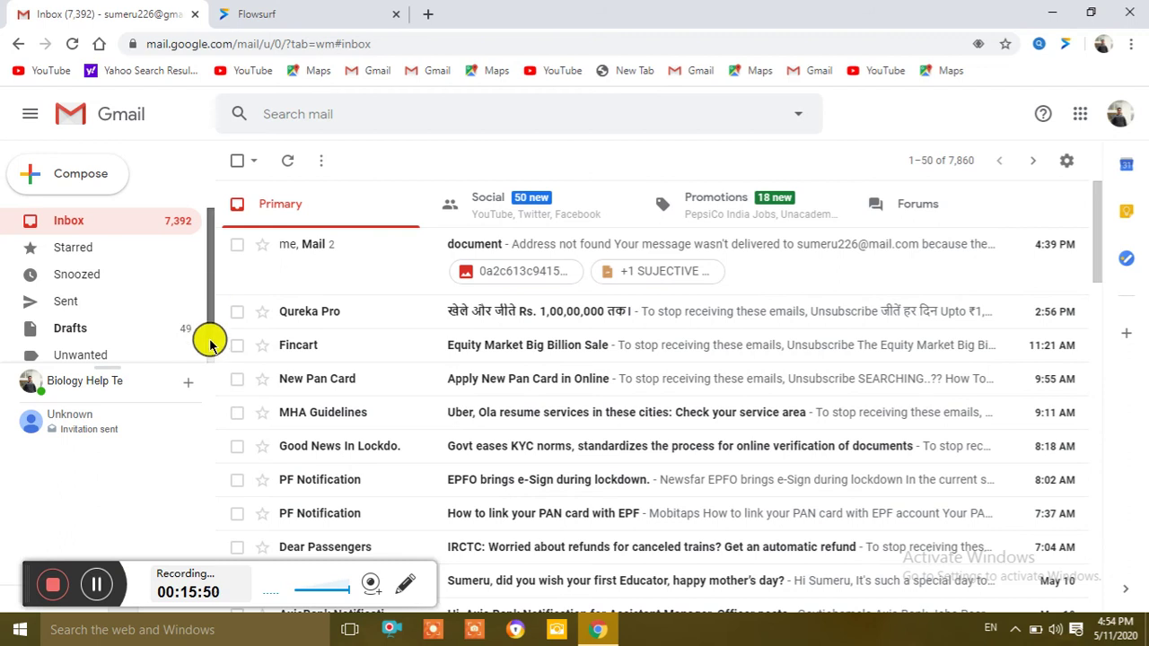
scroll(210, 346, down, 1)
click(50, 351)
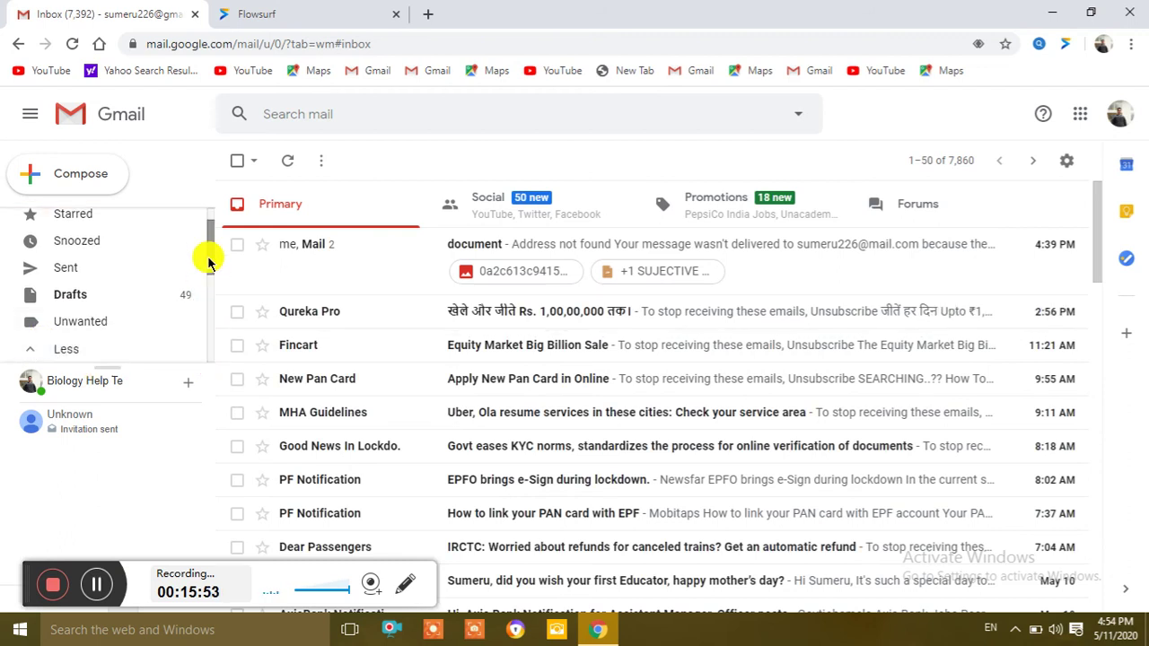
drag(208, 260, 204, 314)
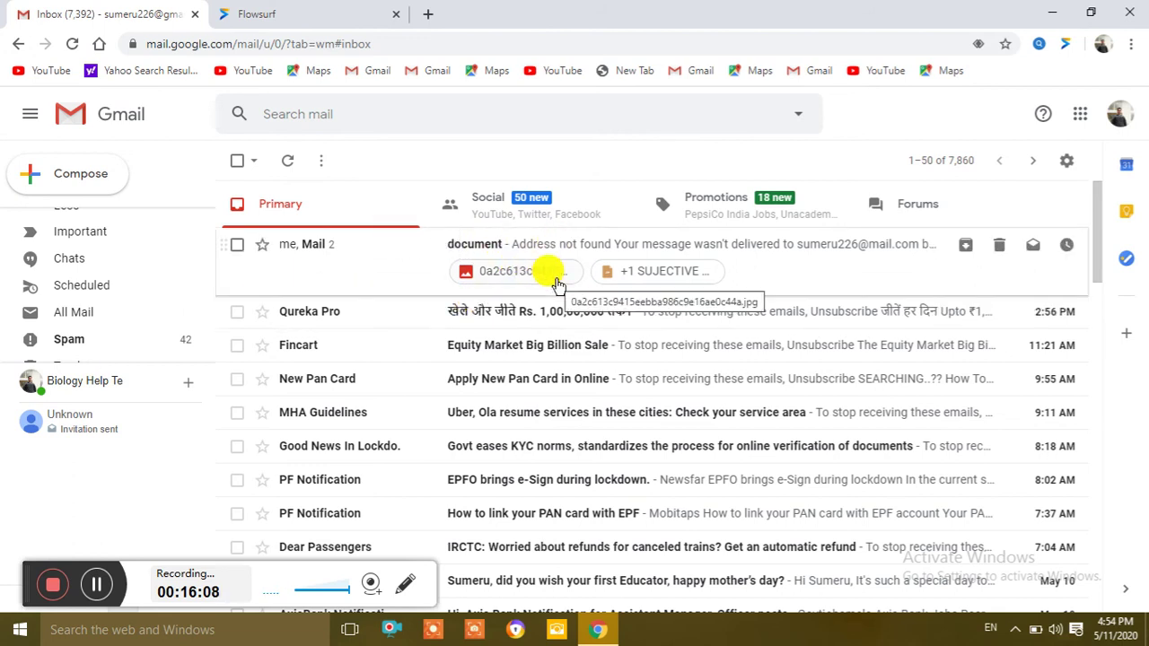
Preview the attachment +1 SUJECTIVE TEST DEC 19.xps from the "document" message and view the apps offered for opening it.
click(648, 274)
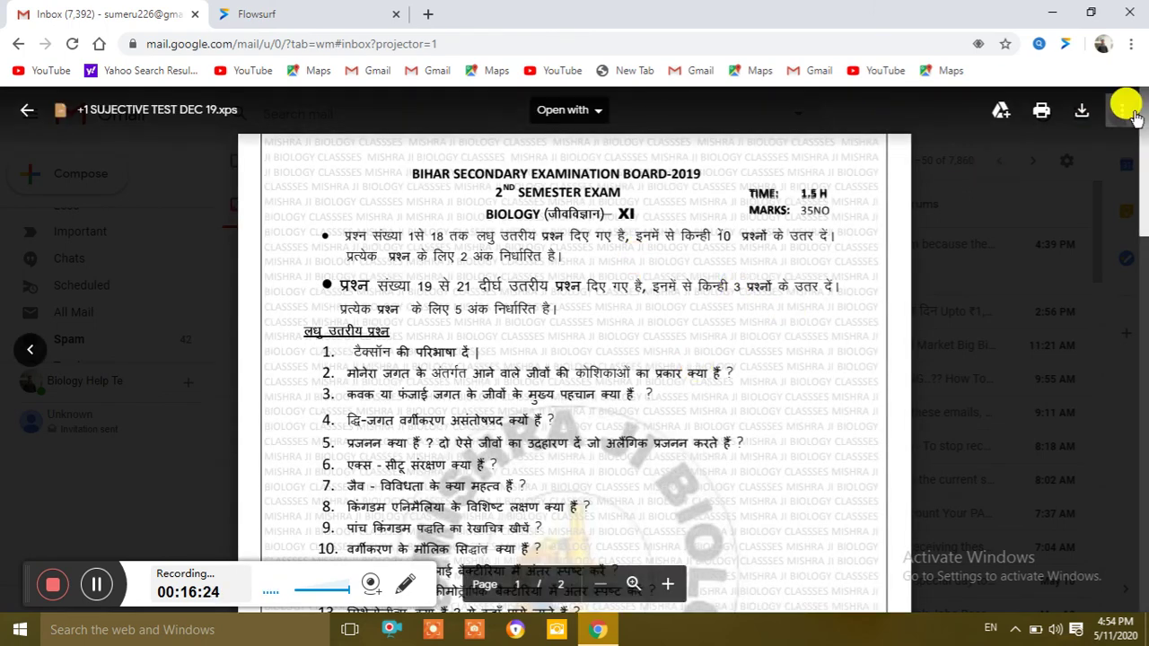
scroll(1141, 206, down, 3)
drag(1141, 206, 1145, 77)
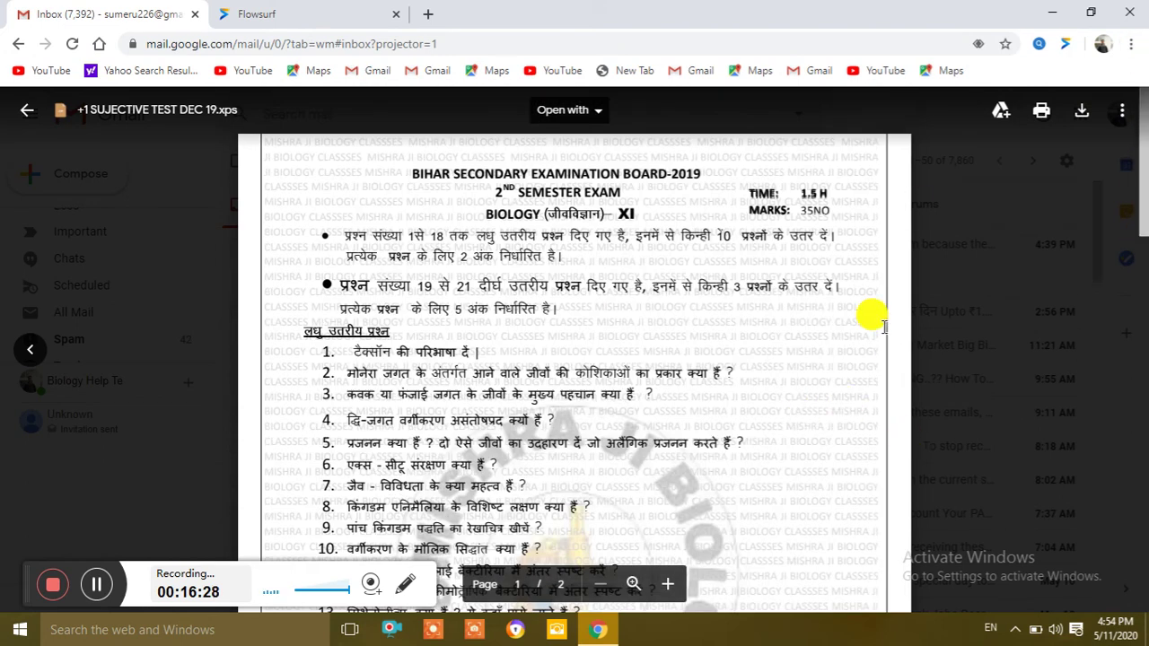
click(596, 116)
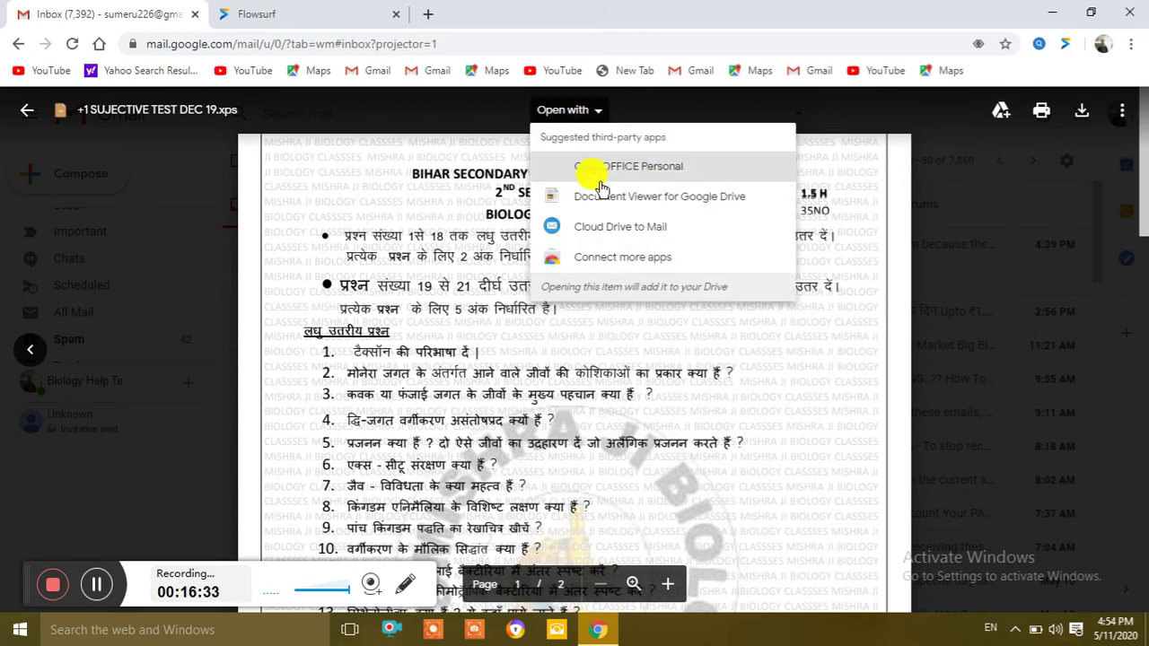
click(707, 348)
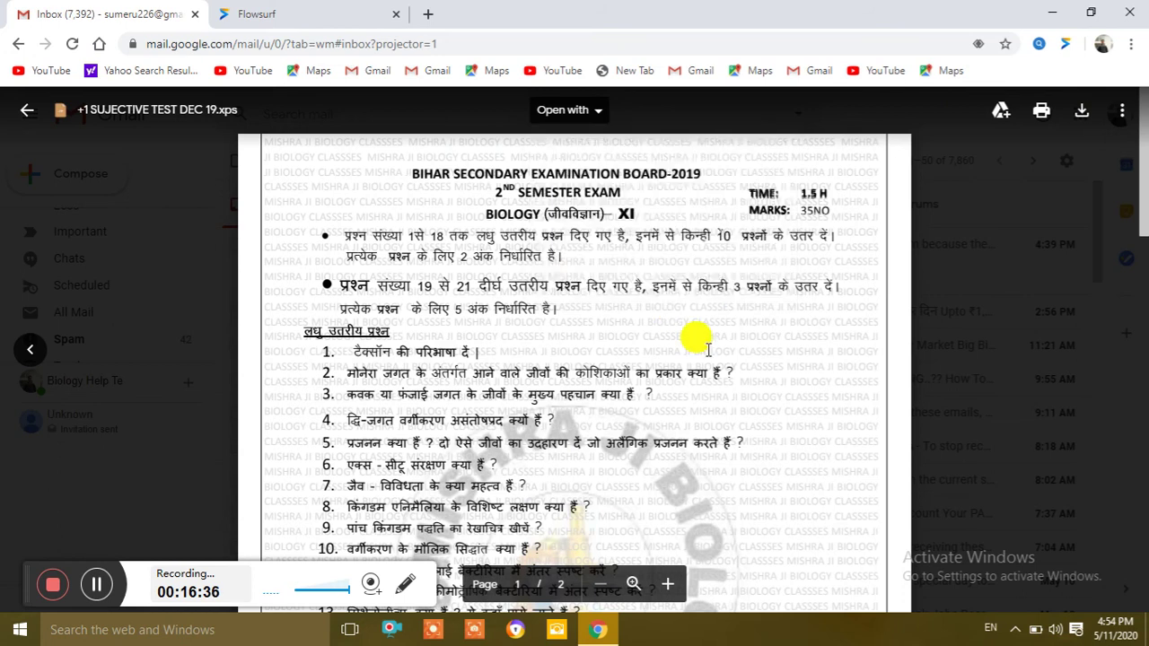
Download +1 SUJECTIVE TEST DEC 19.xps and show it in the Downloads folder.
click(1083, 118)
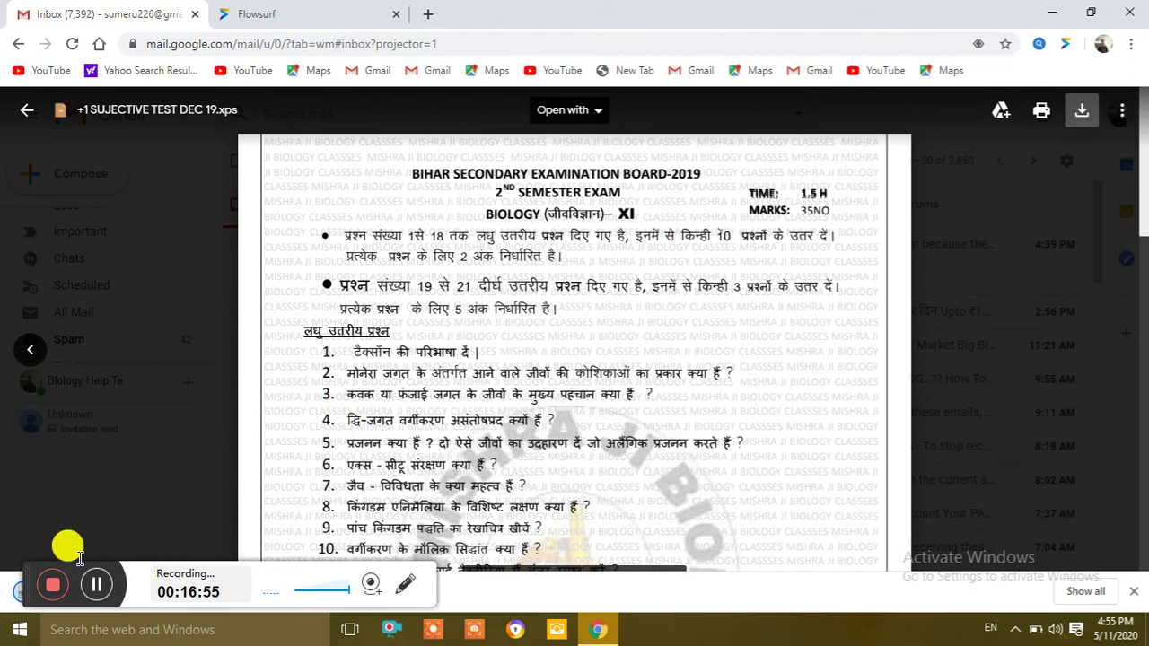
drag(25, 584, 23, 516)
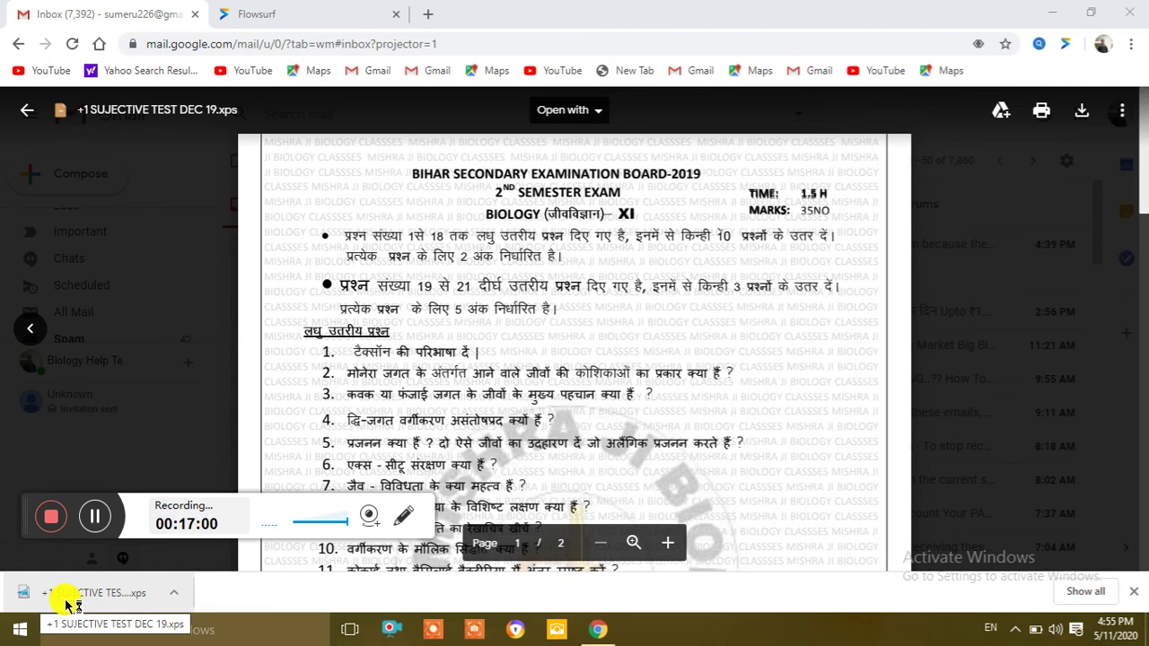
click(174, 592)
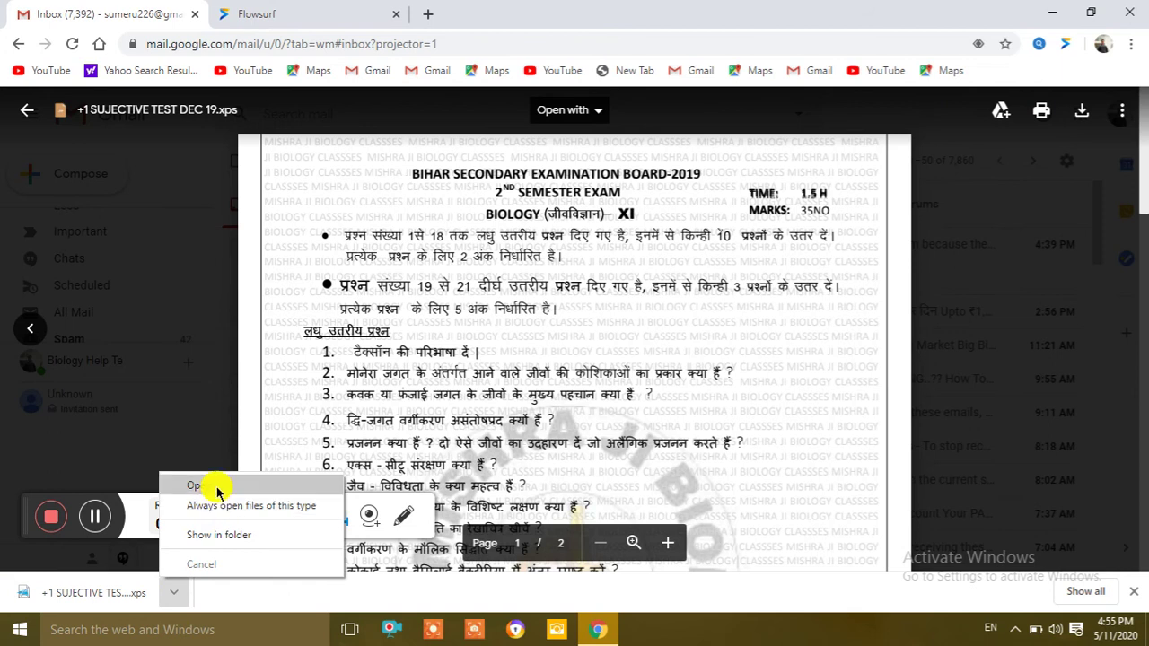
click(222, 534)
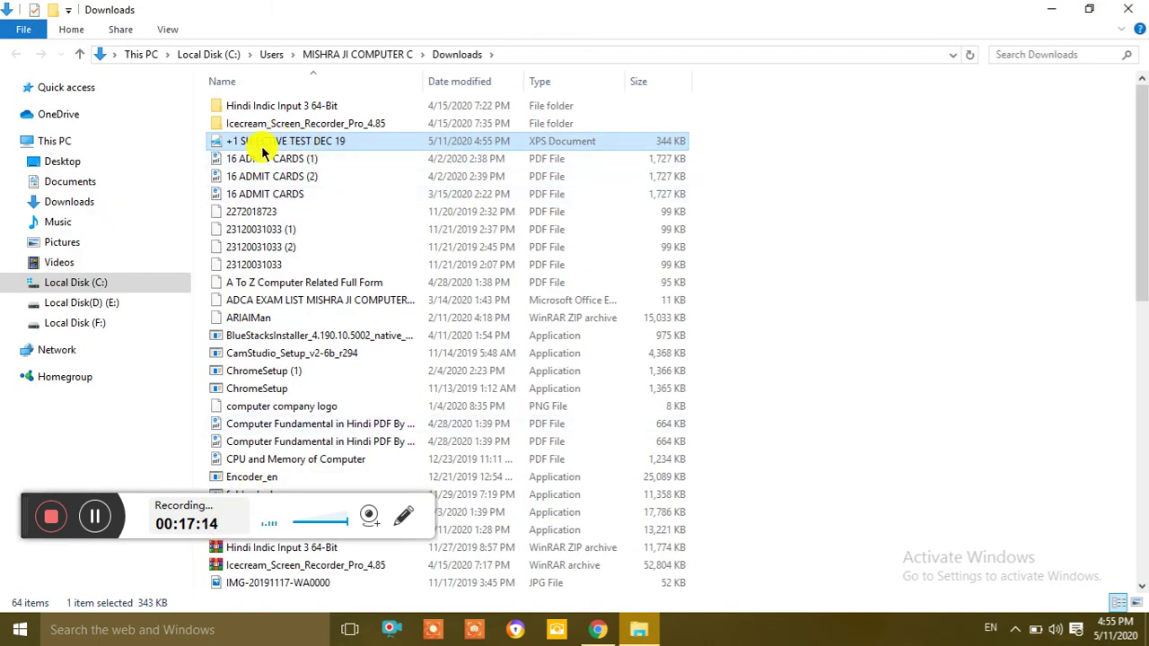
Open the downloaded test paper in XPS Viewer, close the viewer and return to Chrome.
double_click(365, 141)
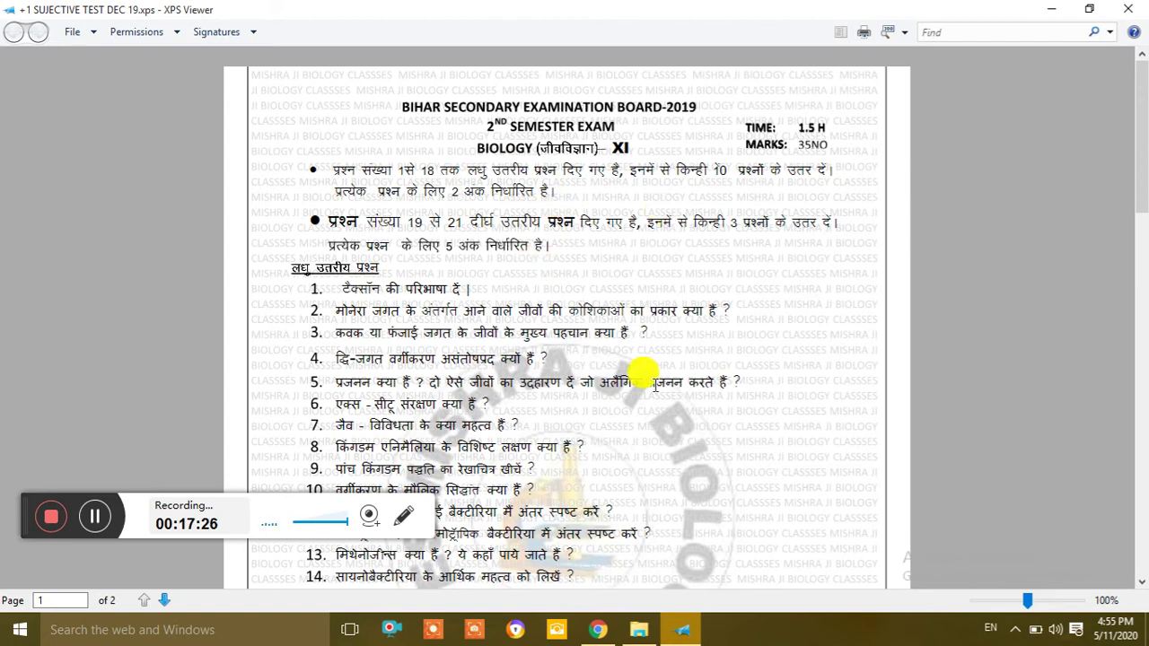
click(1127, 10)
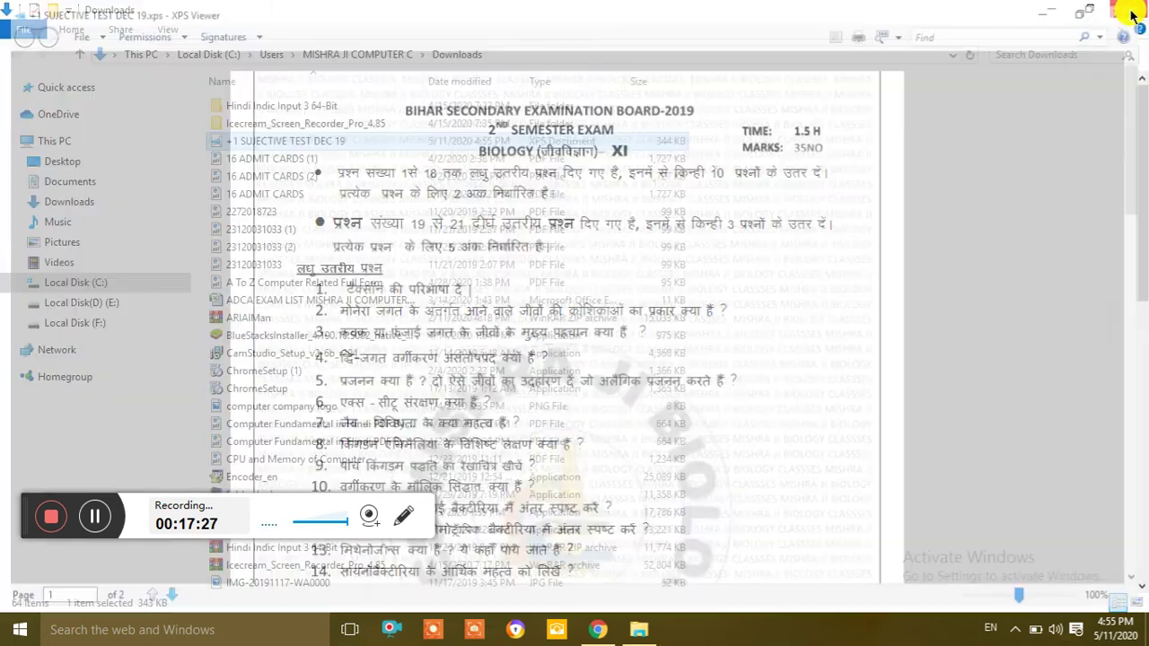
click(598, 634)
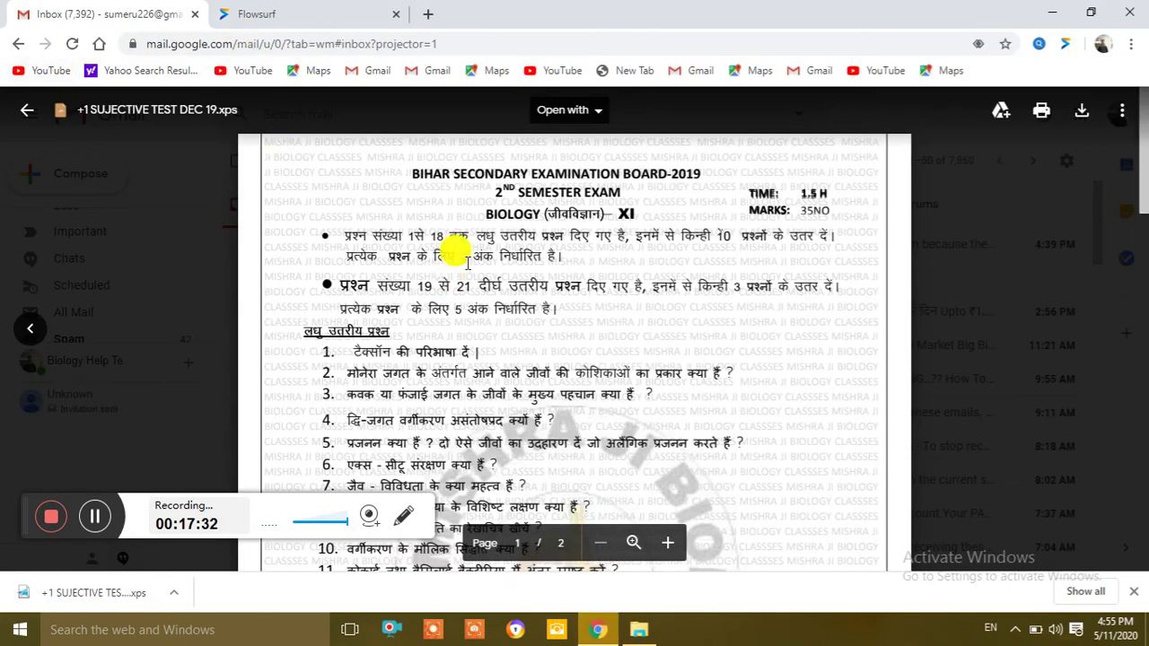
Close the test paper preview, open the image attachment 0a2c613c9415eebba986c9e16ae0c44a.jpg and zoom in on it.
click(27, 115)
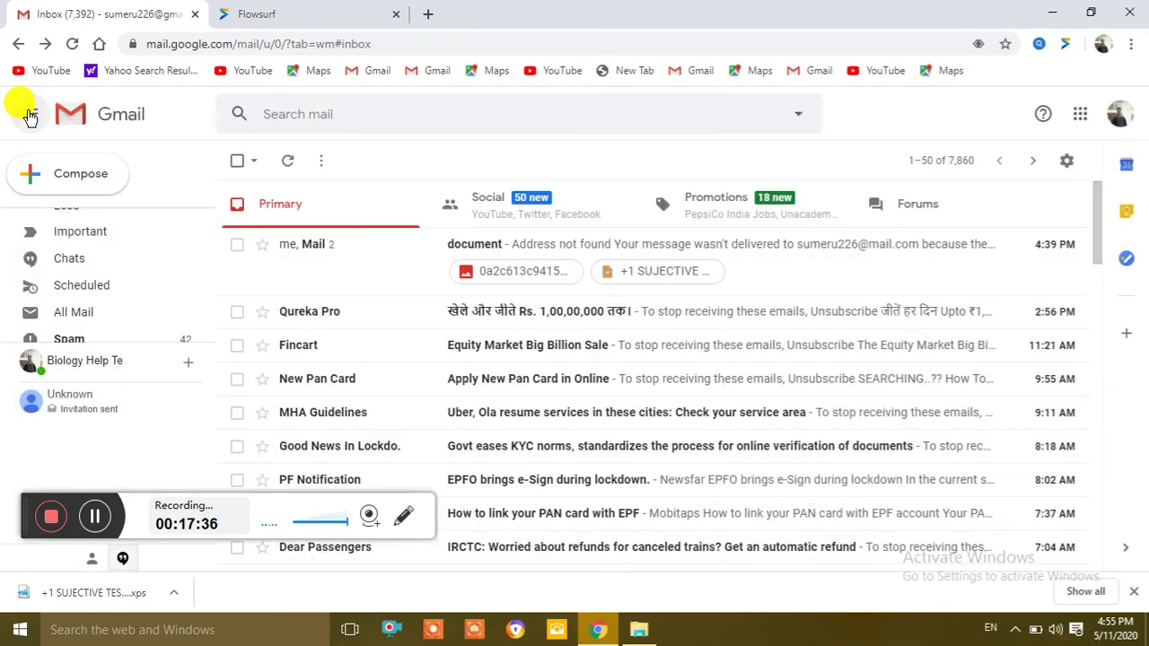
click(511, 271)
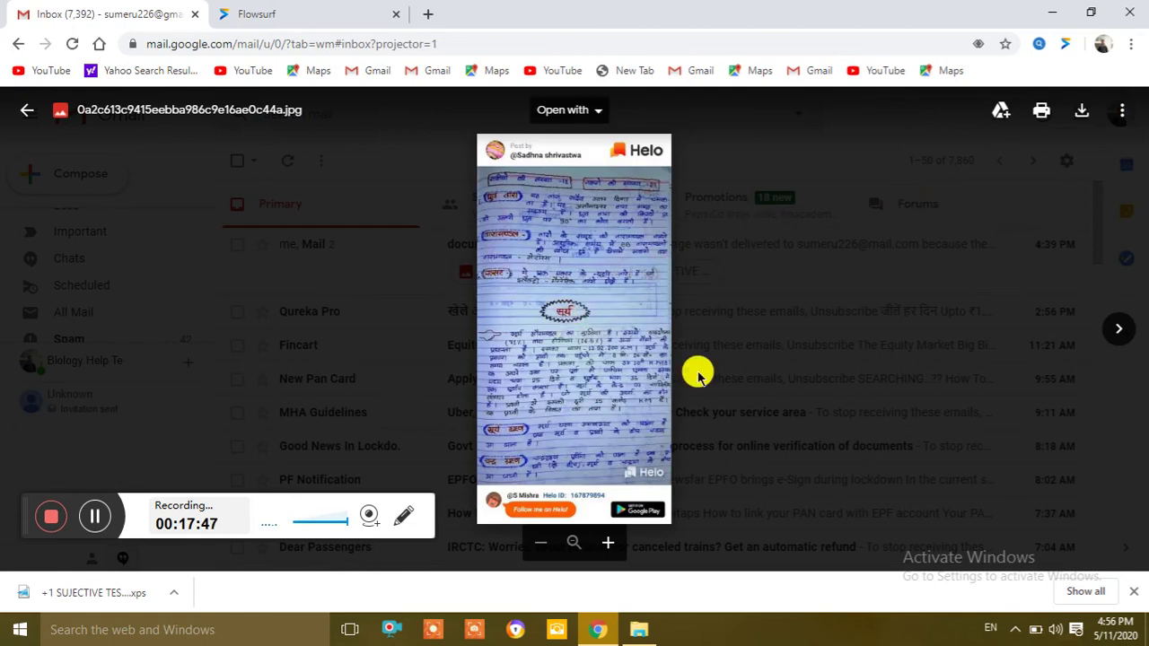
scroll(604, 317, up, 1)
scroll(603, 321, up, 1)
scroll(605, 317, up, 1)
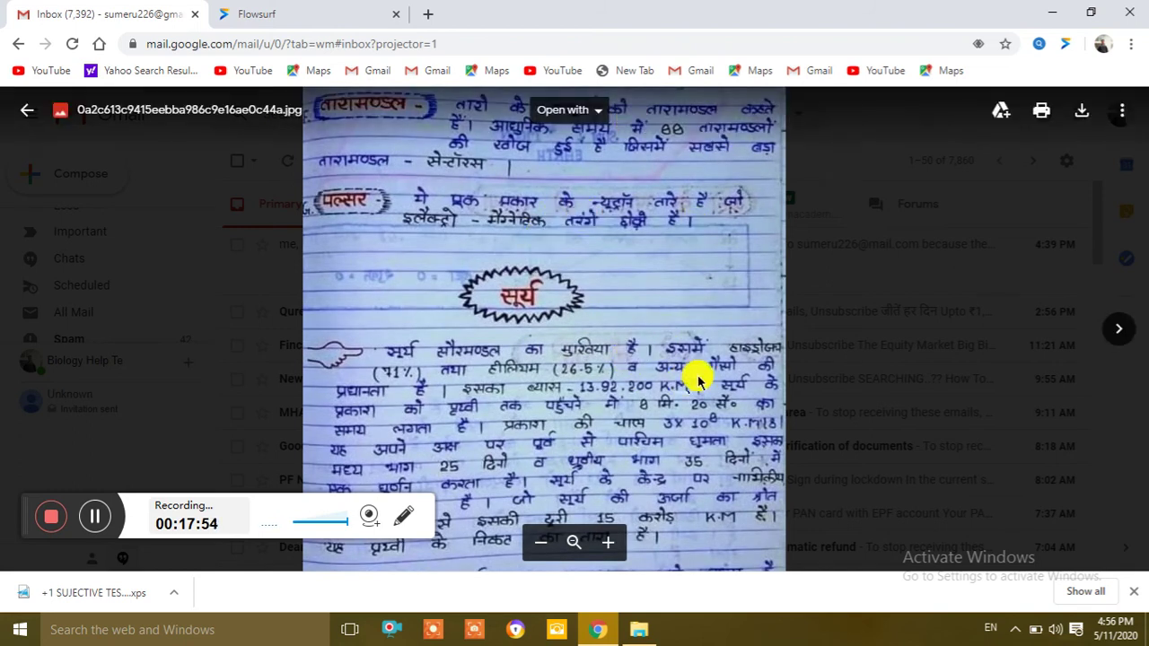
Open the print settings for the image, try the Custom page range and set the pages back to All.
click(1039, 111)
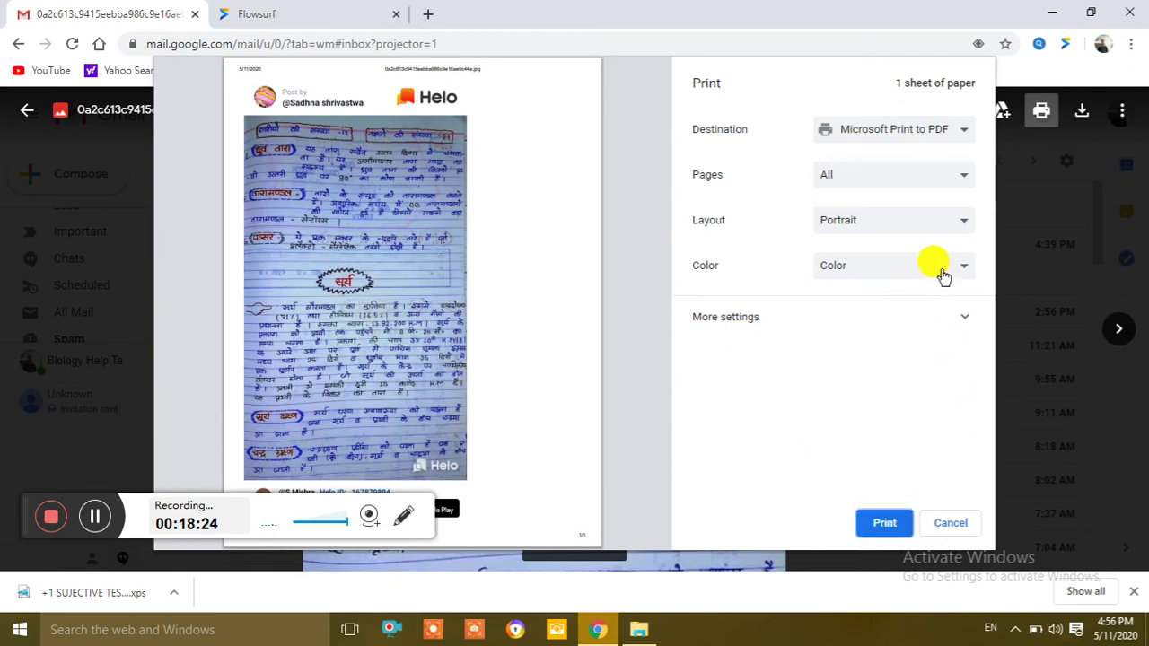
click(963, 178)
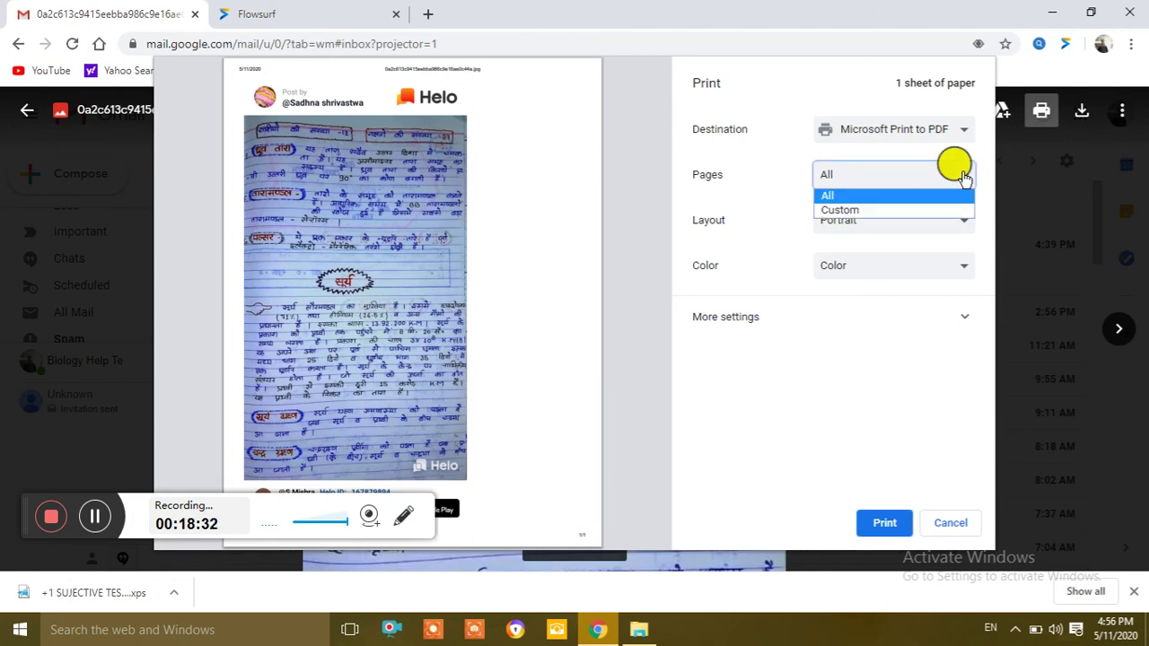
click(962, 177)
click(963, 177)
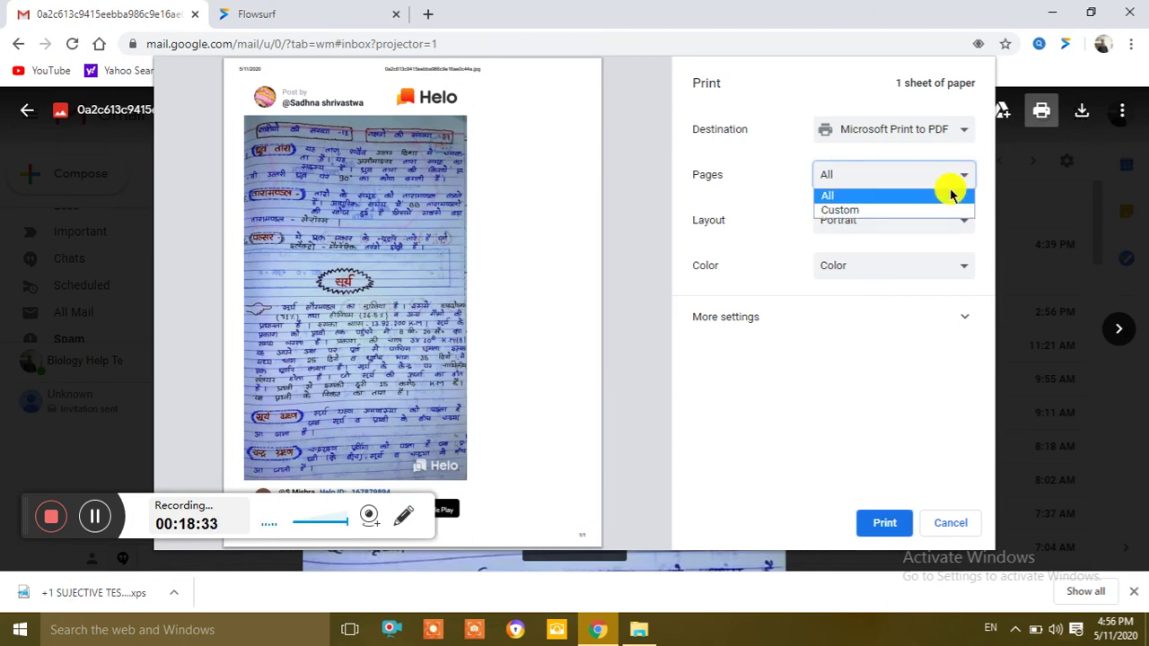
click(932, 213)
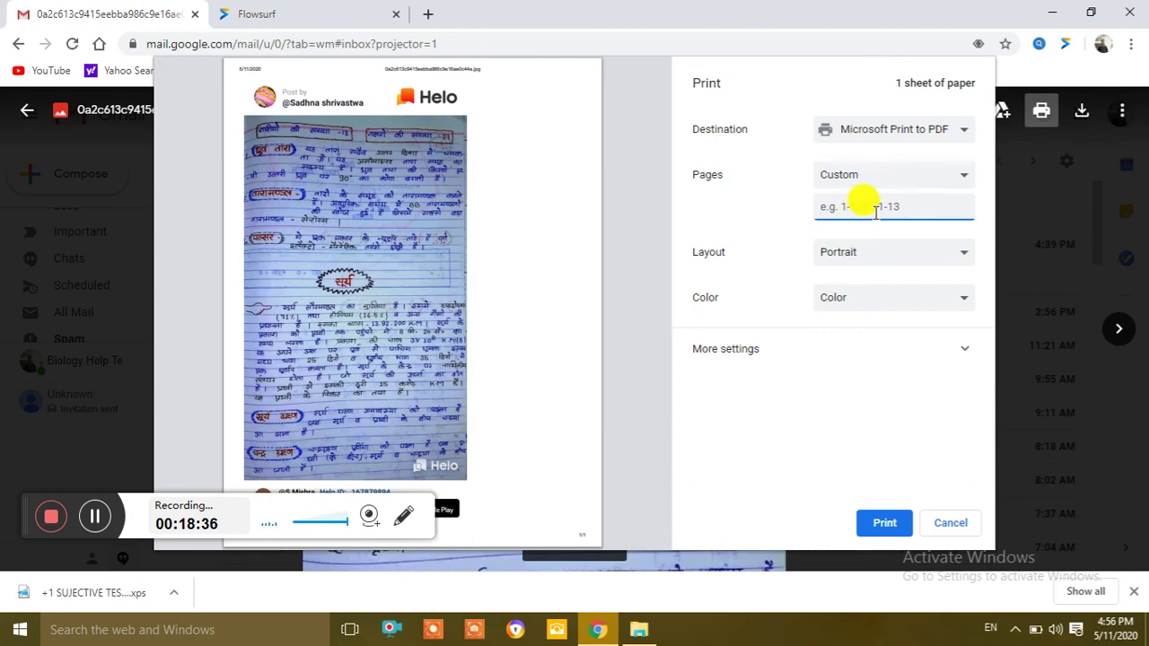
click(962, 184)
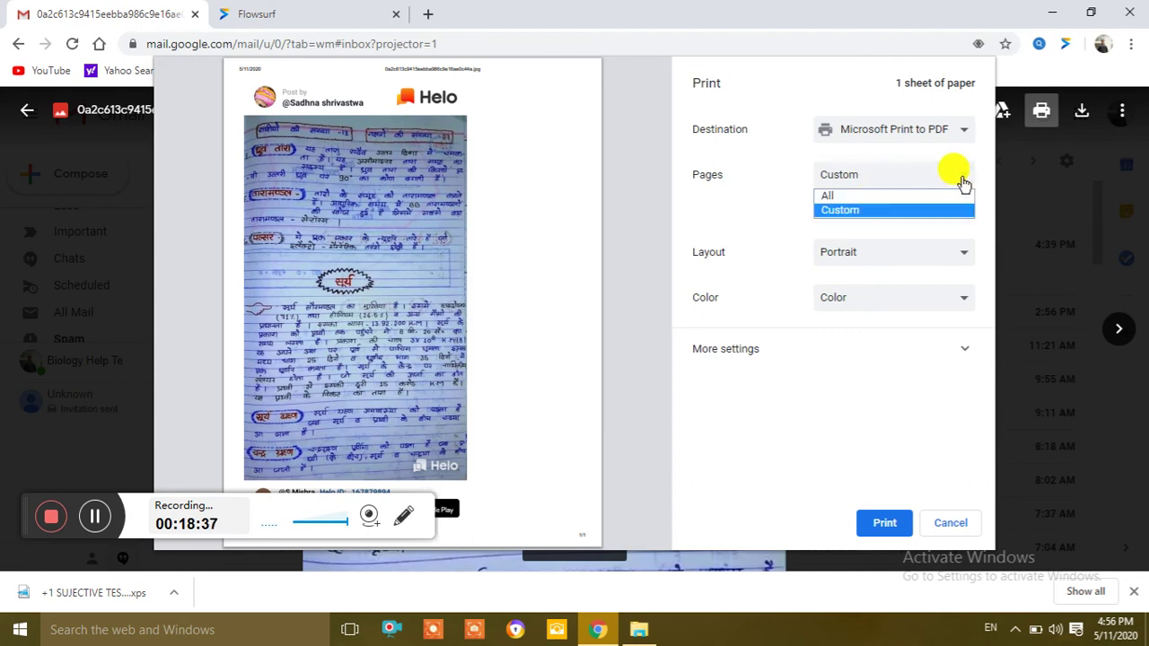
click(898, 194)
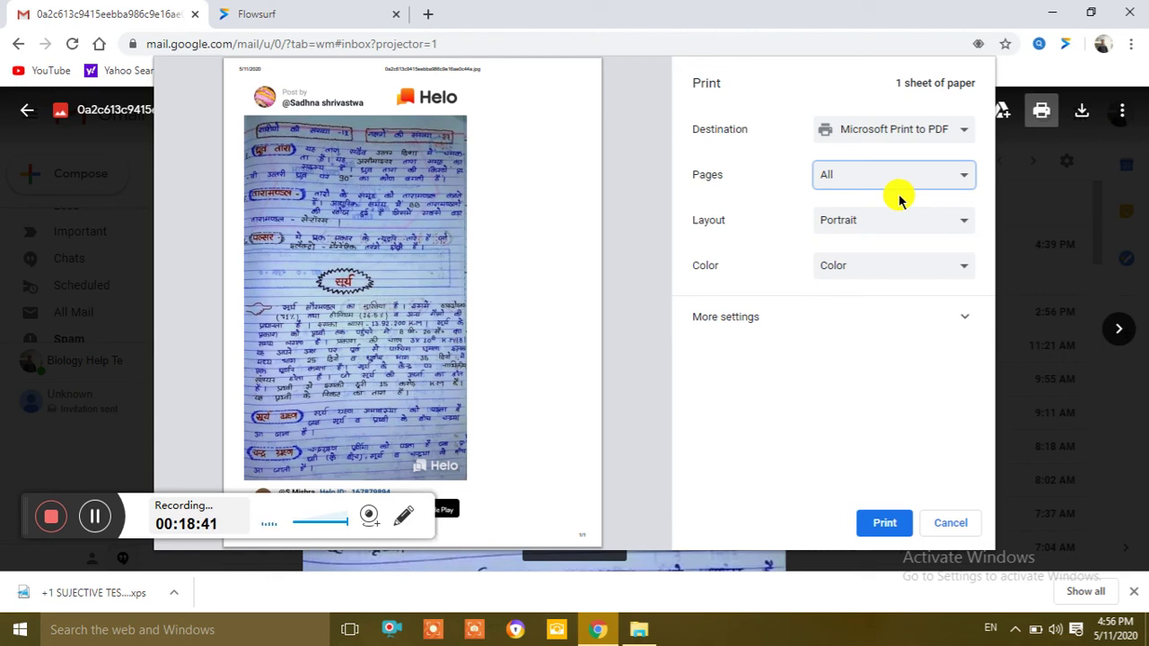
Try the Landscape layout for the printout and set the layout back to Portrait.
click(934, 231)
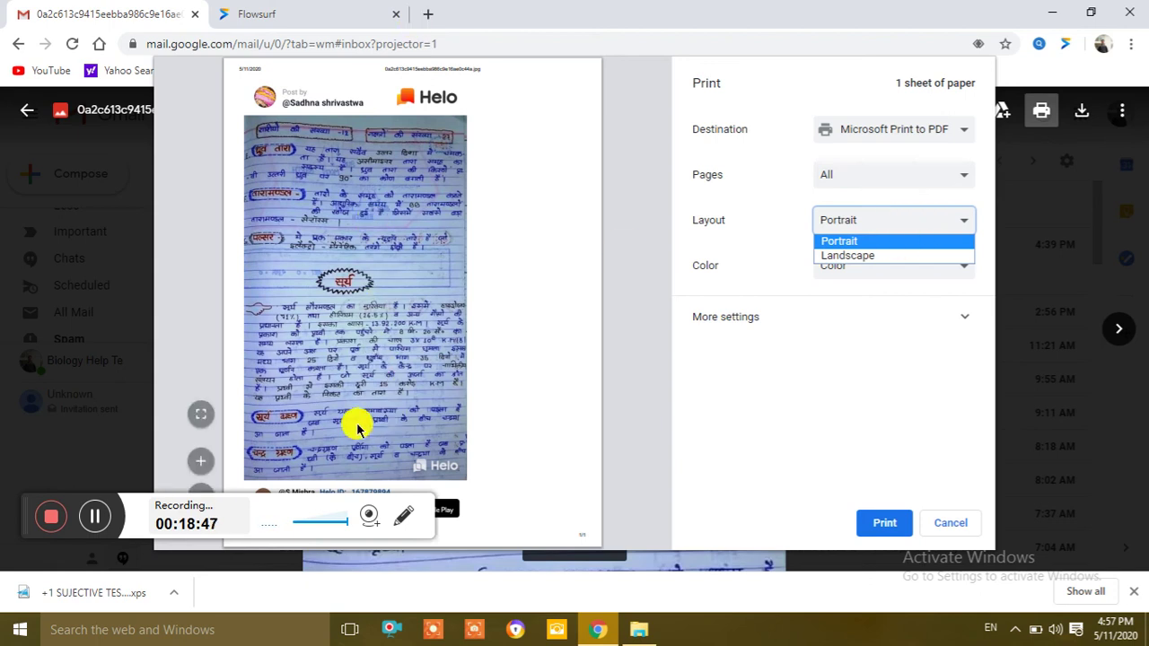
click(844, 256)
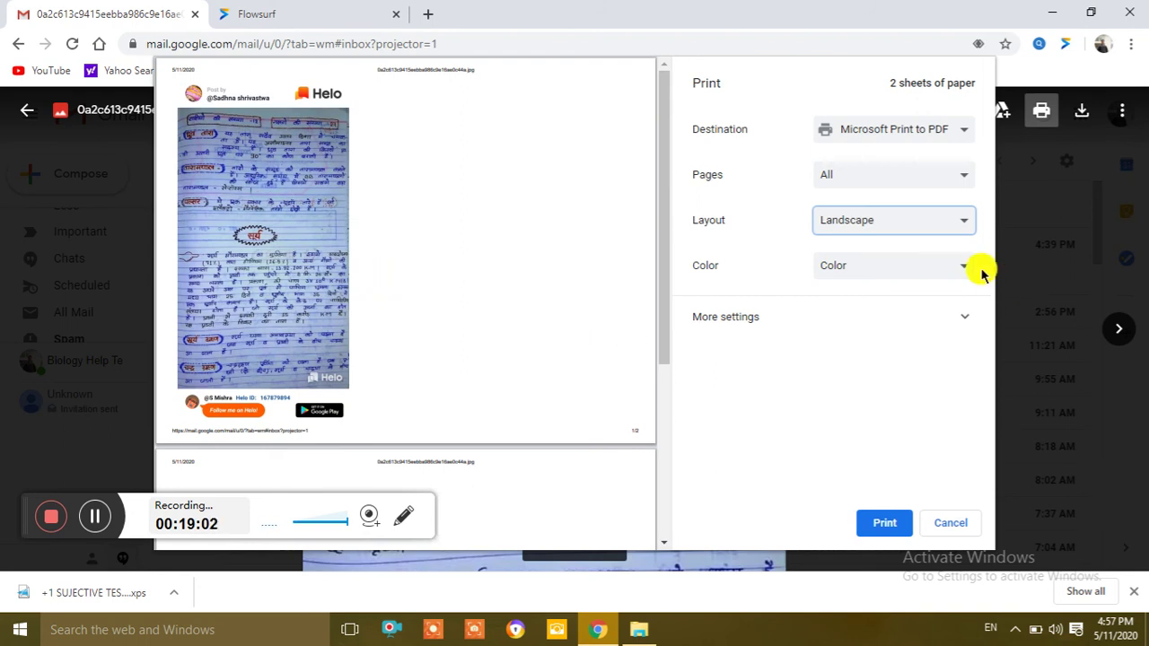
click(945, 226)
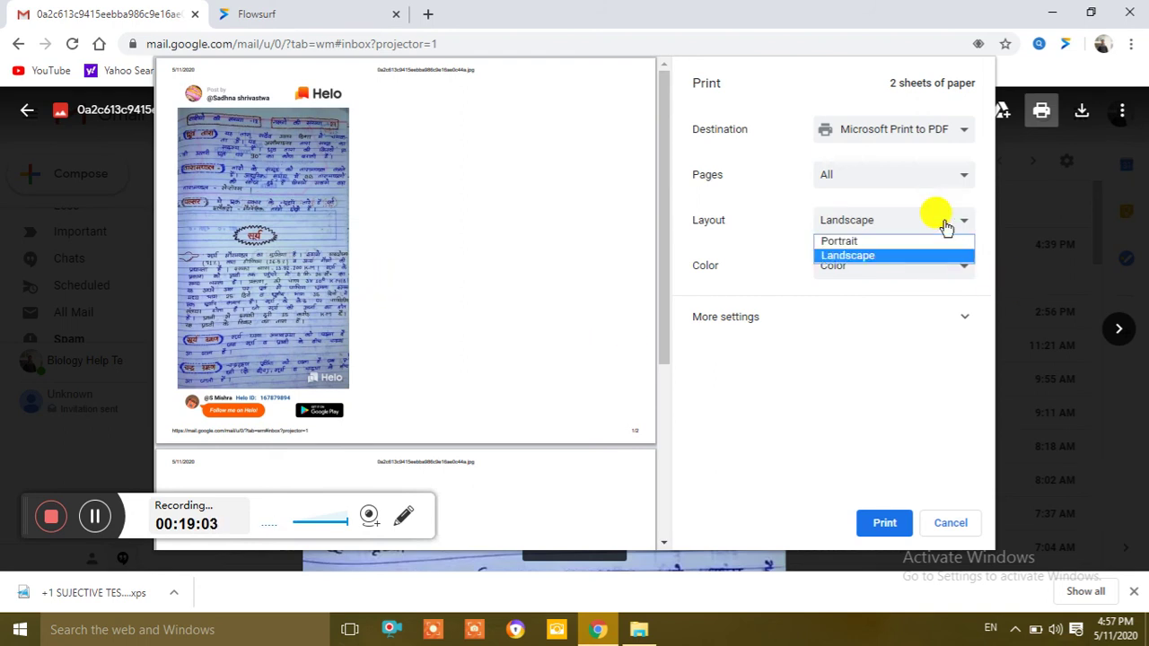
click(864, 241)
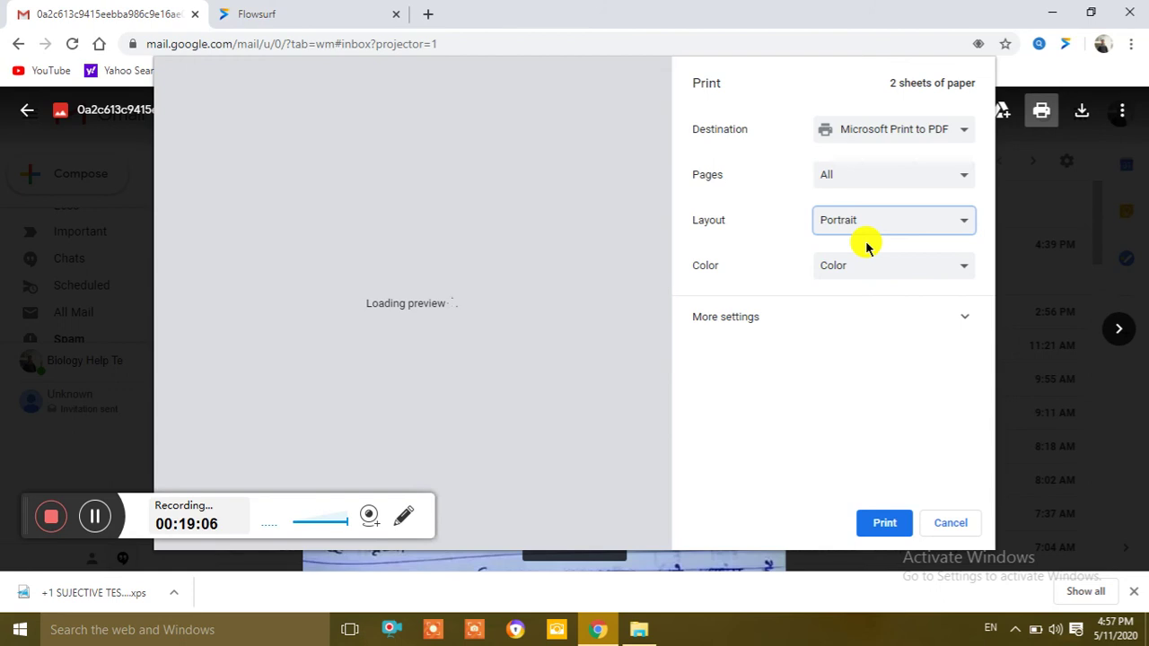